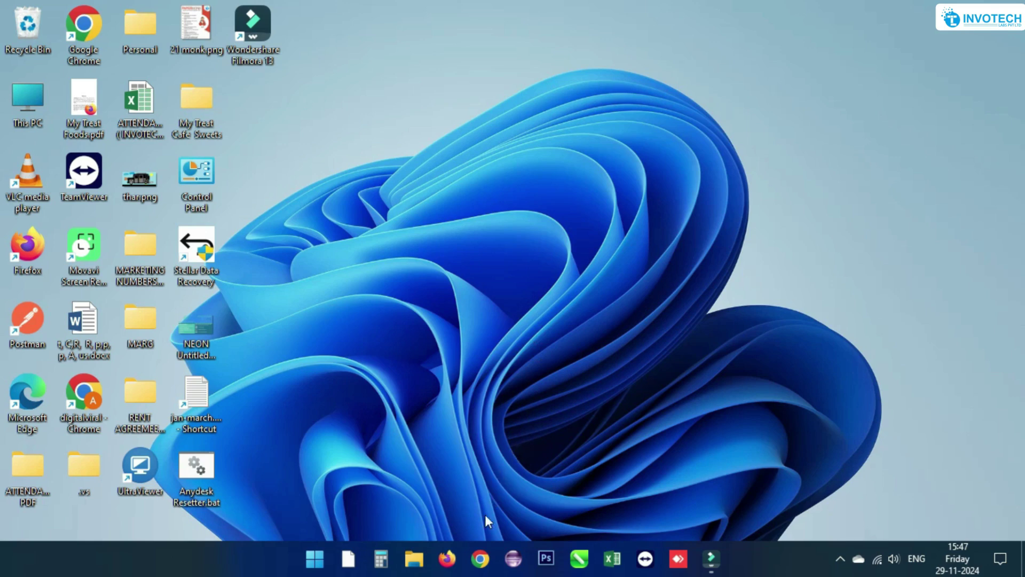
# - Open Chrome with an existing profile, maximise it, and load whatspromoapp.com
pyautogui.click(481, 559)
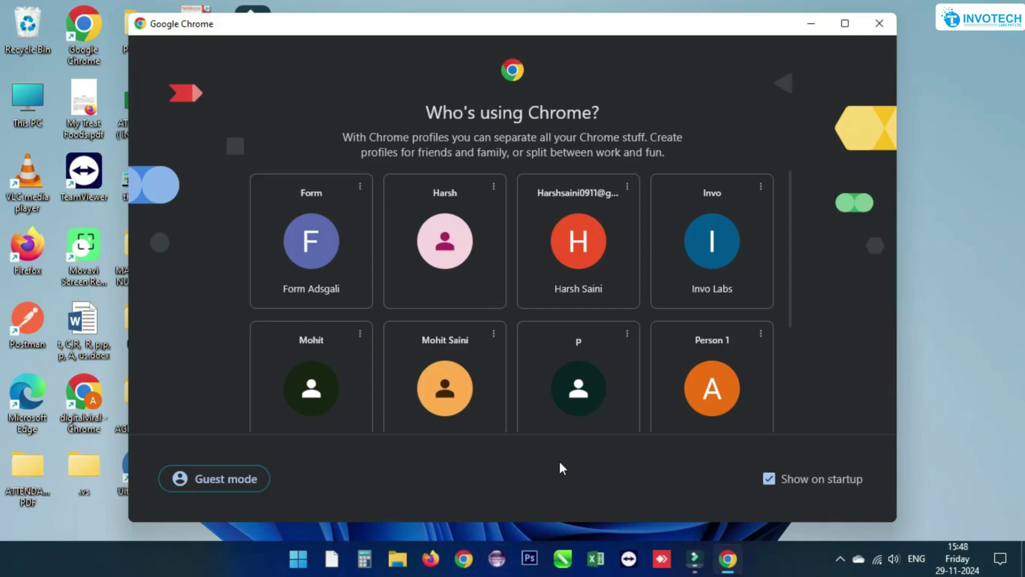
pyautogui.click(604, 421)
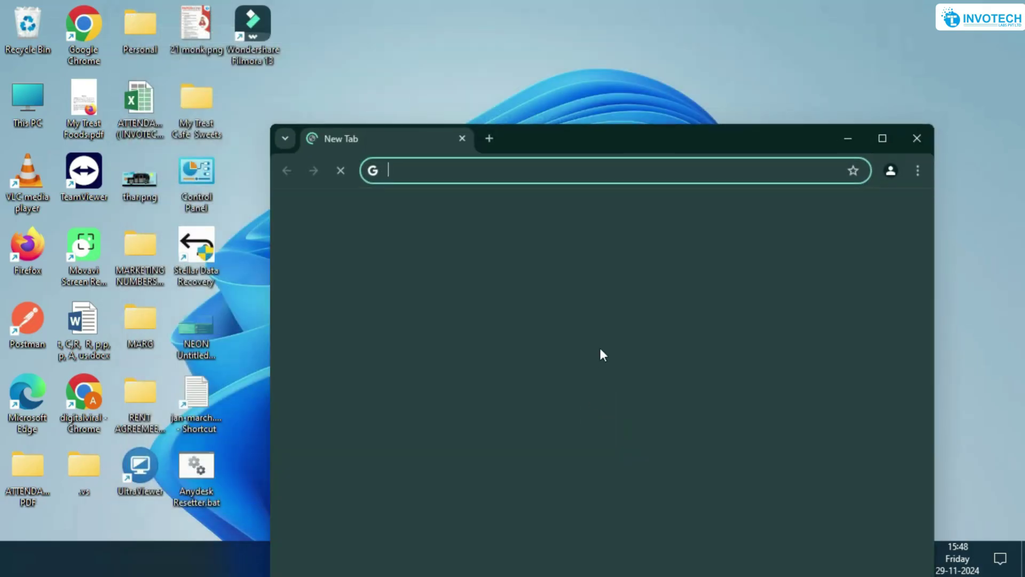
pyautogui.click(889, 142)
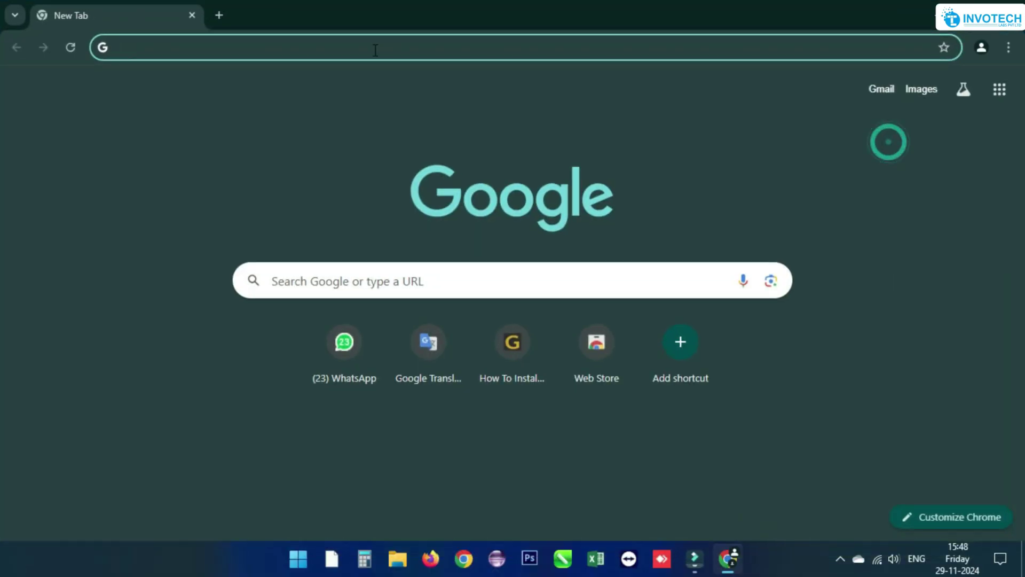
pyautogui.write('whats')
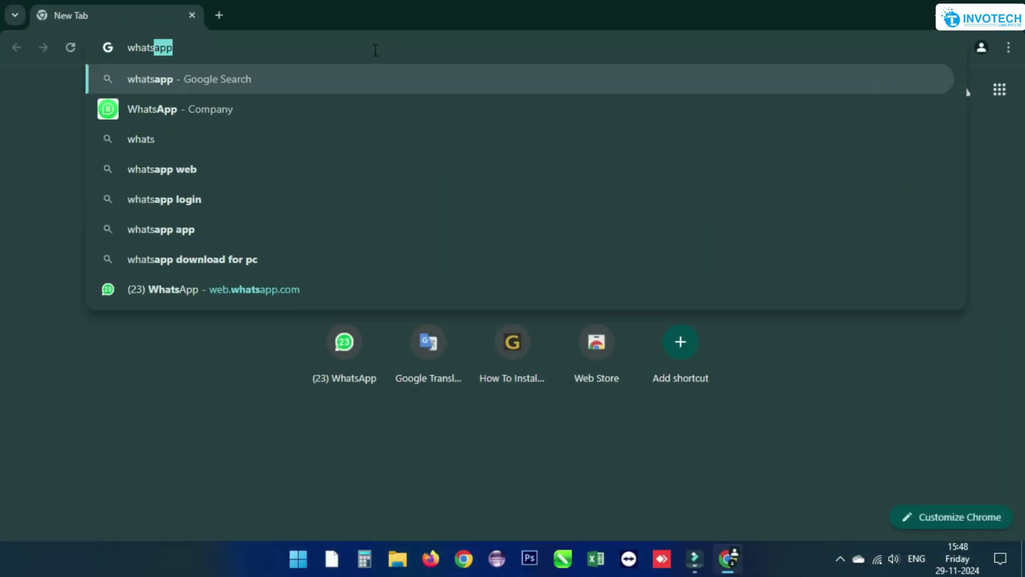
pyautogui.write('promoapp')
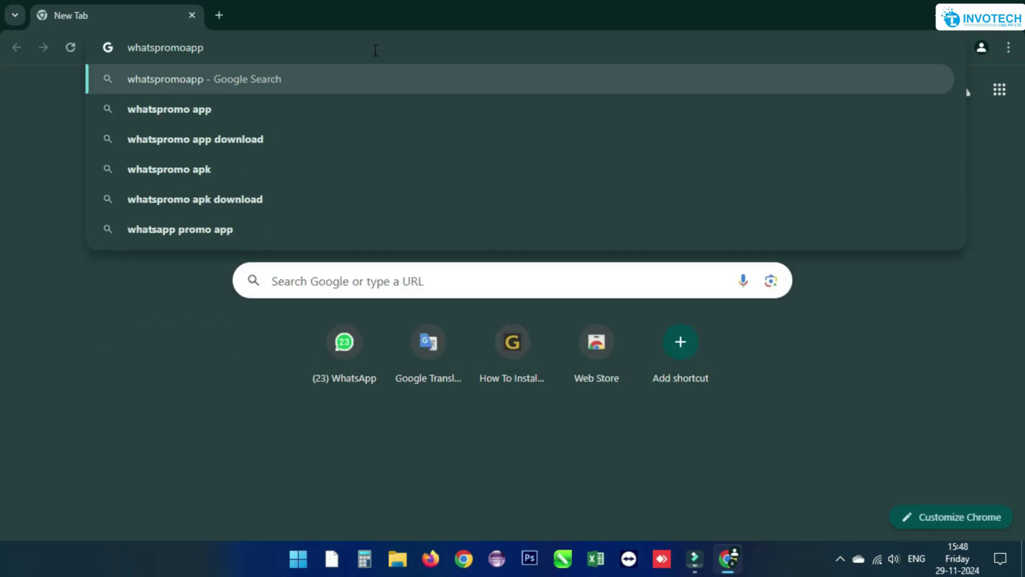
pyautogui.write('.com')
pyautogui.press('Return')
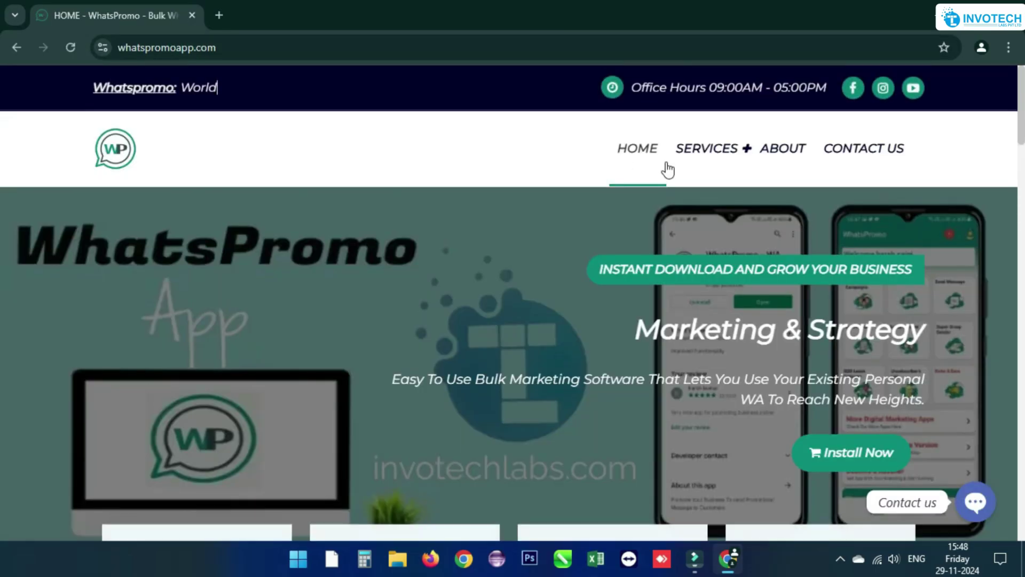
# - Download WhatsPromo.zip from the SERVICES > Desktop Version page
pyautogui.moveTo(711, 160)
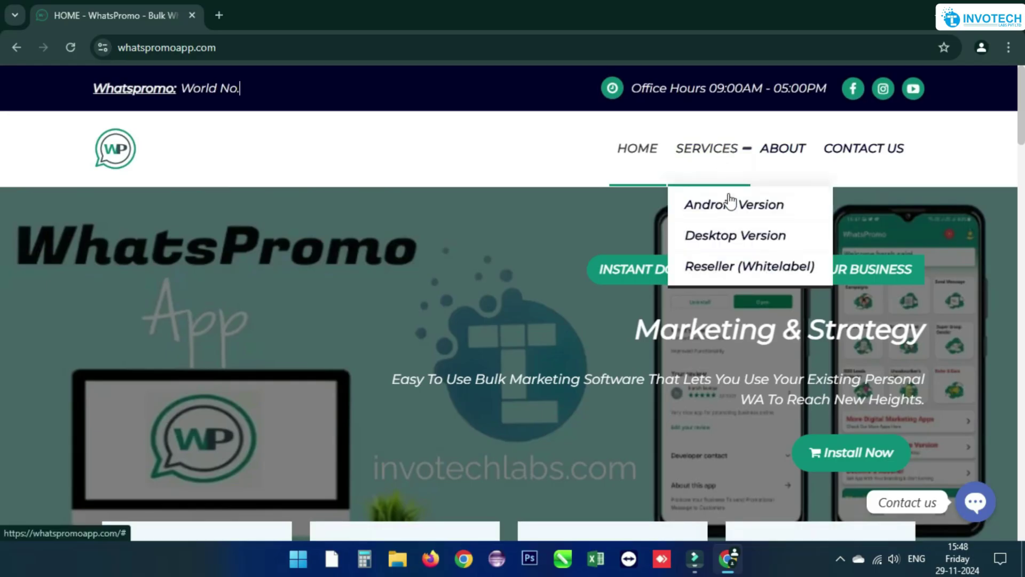
pyautogui.click(739, 237)
pyautogui.scroll(-5, 693, 238)
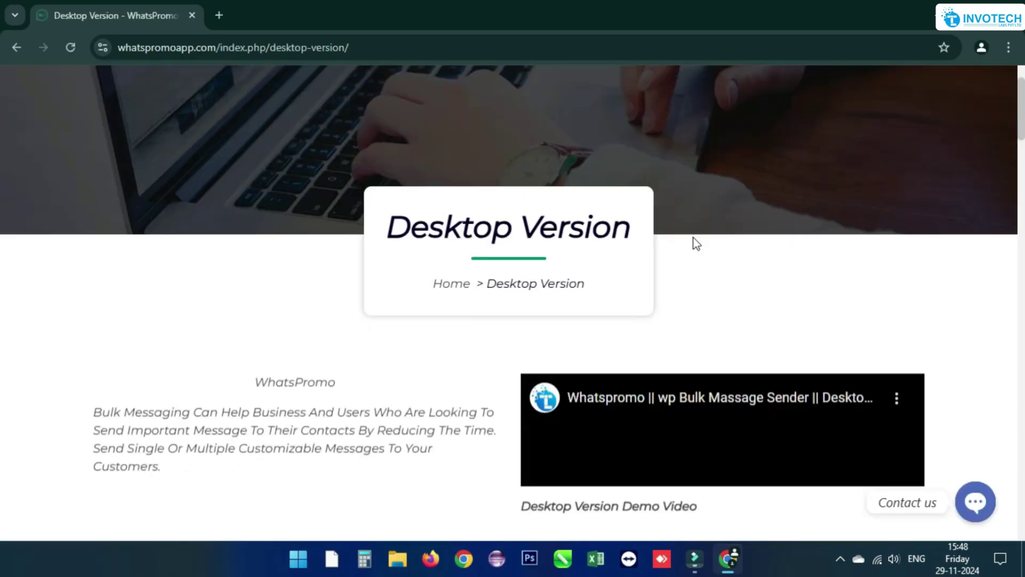
pyautogui.click(507, 411)
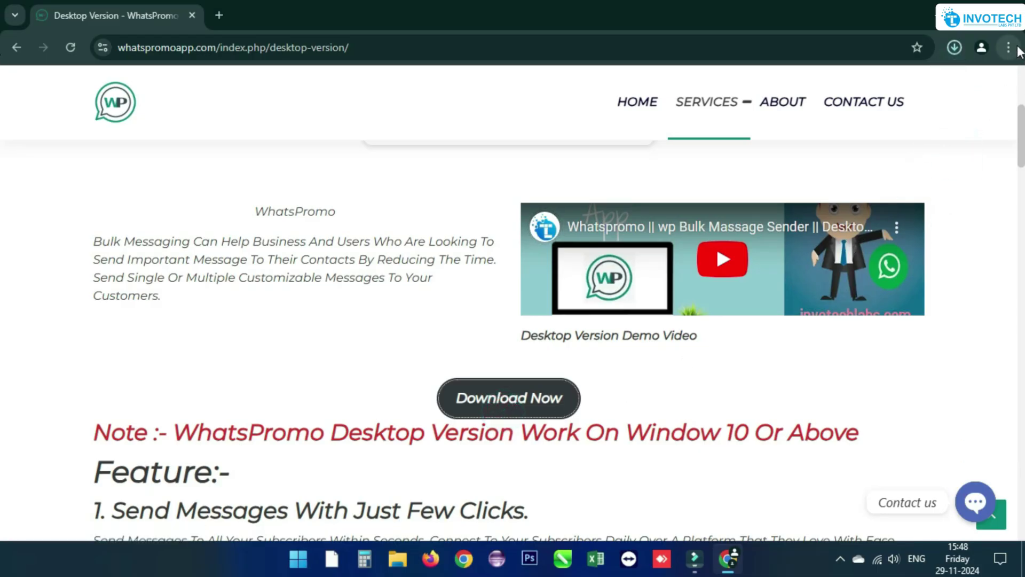
# - View Chrome's Help > About Google Chrome version information
pyautogui.click(1008, 47)
pyautogui.scroll(-1, 865, 443)
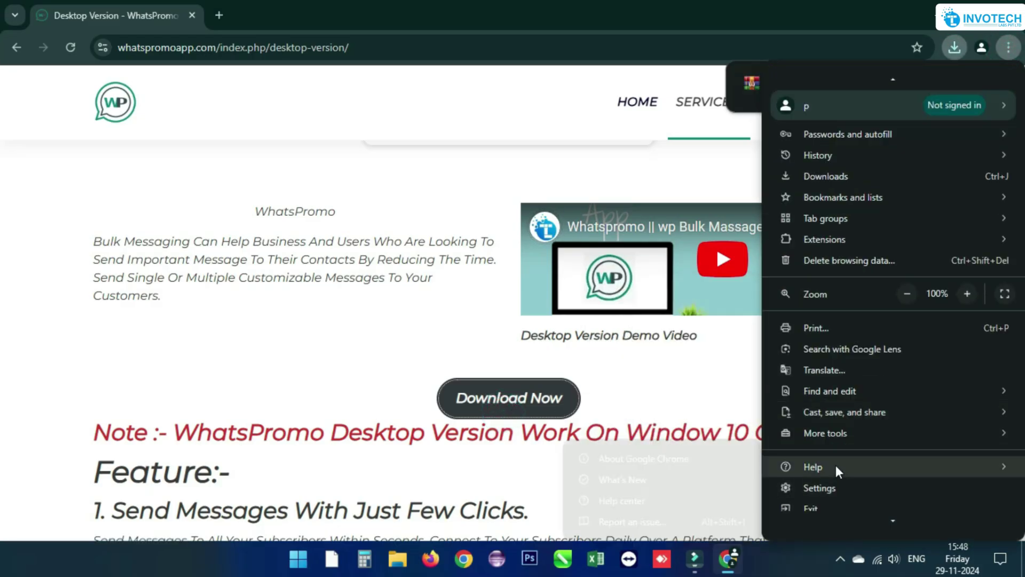
pyautogui.moveTo(835, 466)
pyautogui.click(644, 458)
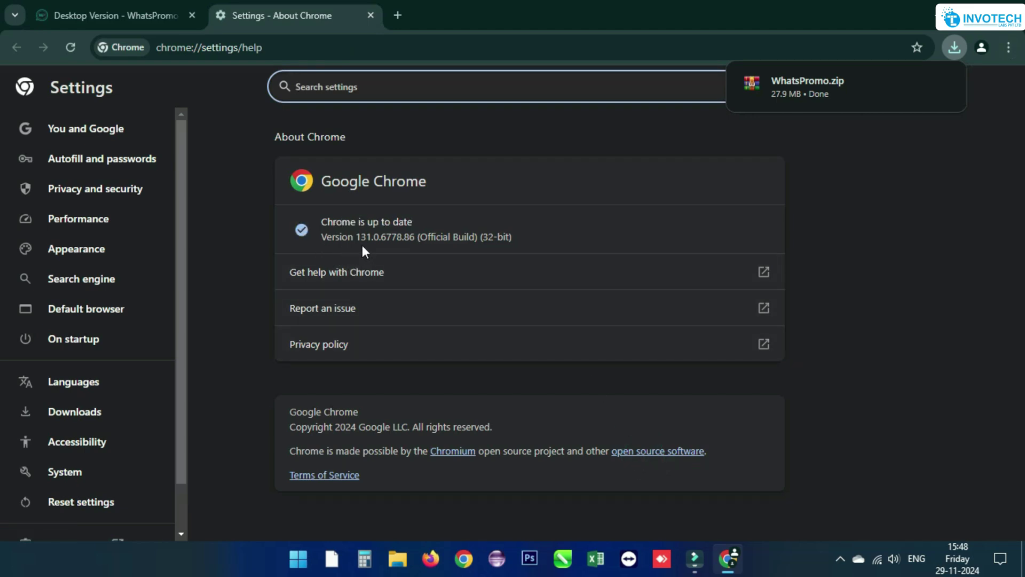
# - Return to the WhatsPromo tab and show WhatsPromo.zip in its folder
pyautogui.click(118, 15)
pyautogui.click(954, 47)
pyautogui.click(915, 114)
# - Extract WhatsPromo.zip into a WhatsPromo folder and open it
pyautogui.rightClick(241, 149)
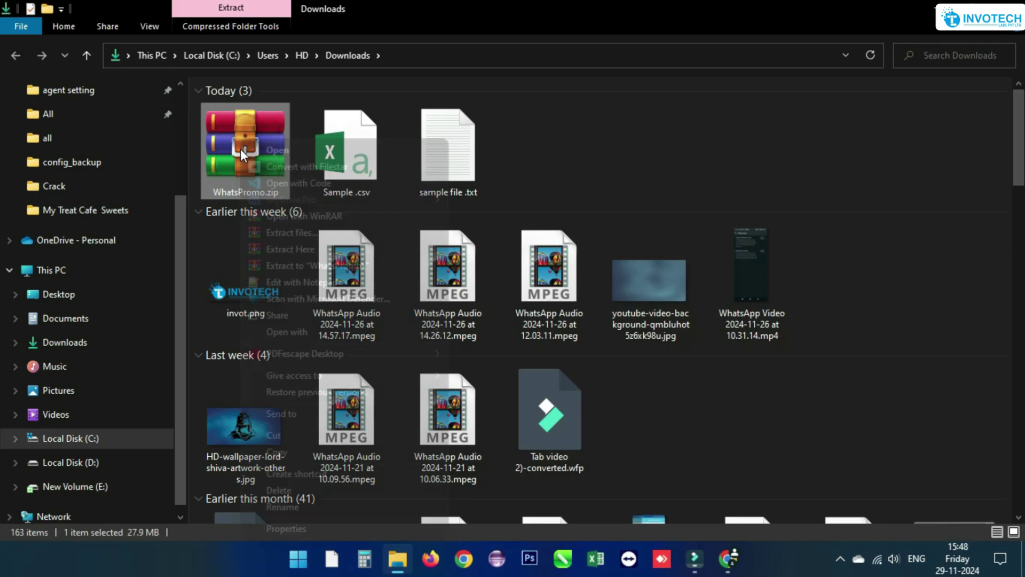
pyautogui.click(296, 262)
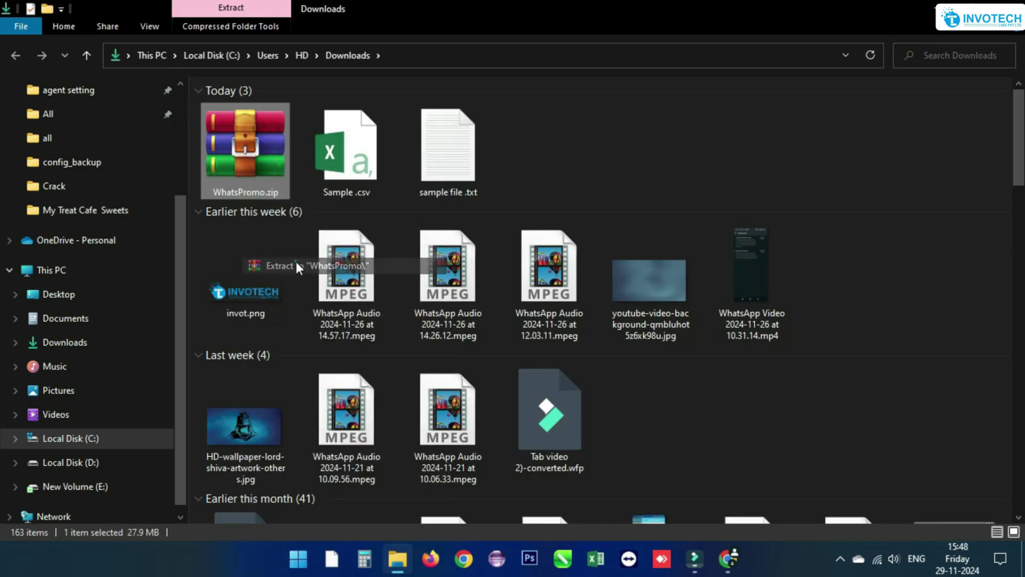
pyautogui.click(544, 165)
pyautogui.doubleClick(544, 165)
# - From the inner WhatsPromo subfolder, send WhatsPromo.exe to the desktop as a shortcut
pyautogui.doubleClick(284, 111)
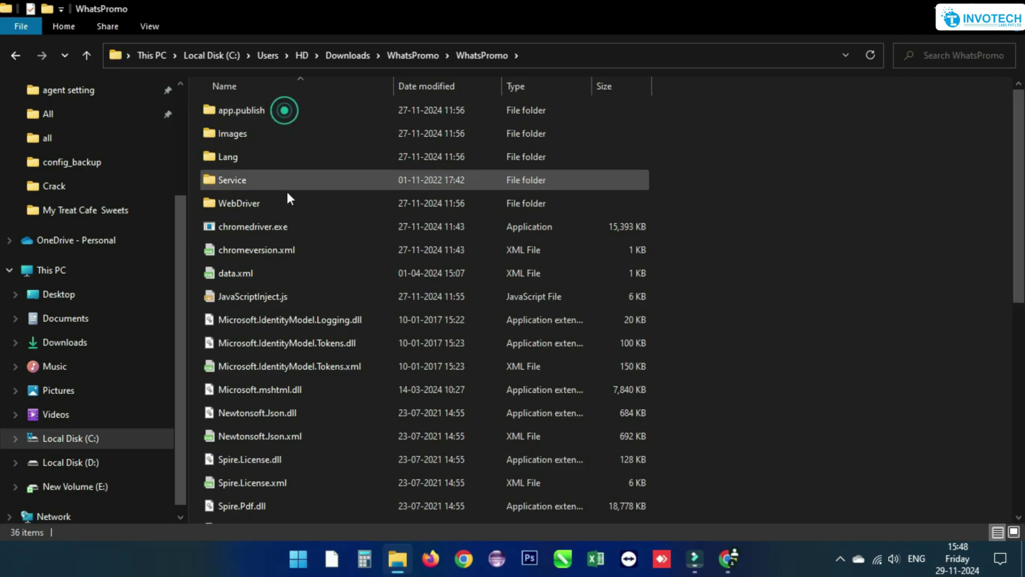
pyautogui.scroll(-6, 288, 225)
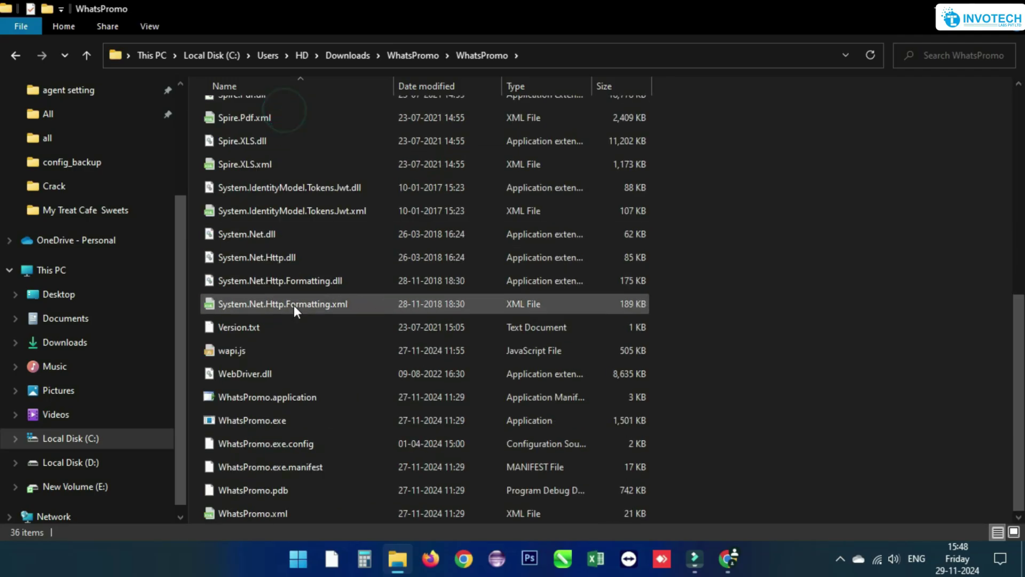
pyautogui.rightClick(302, 420)
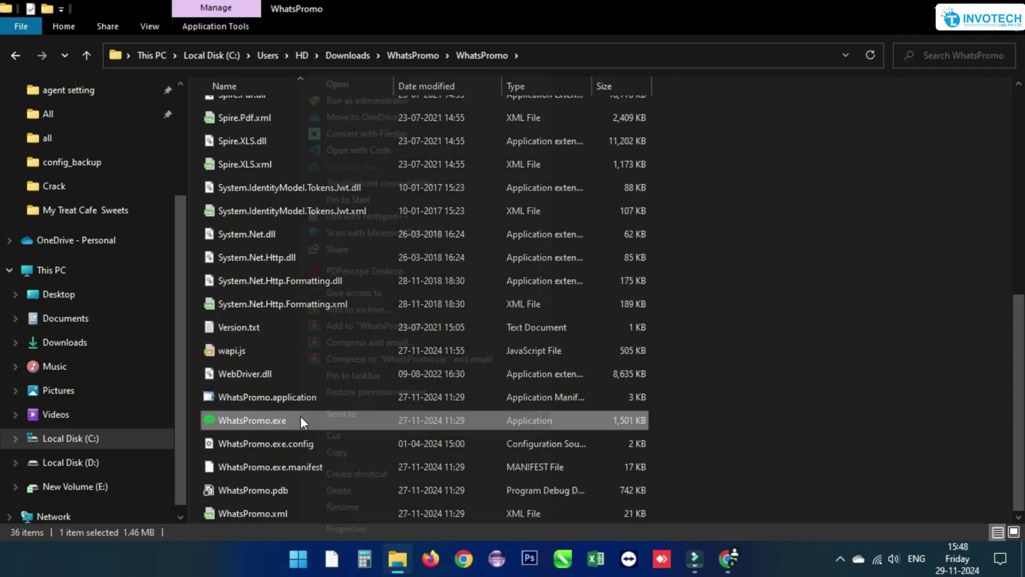
pyautogui.moveTo(380, 414)
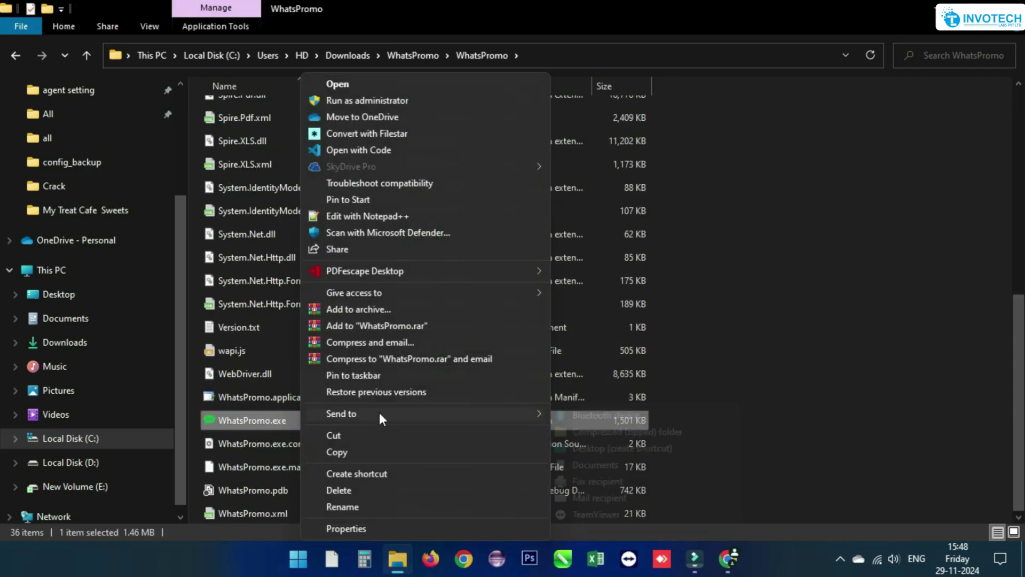
pyautogui.click(618, 449)
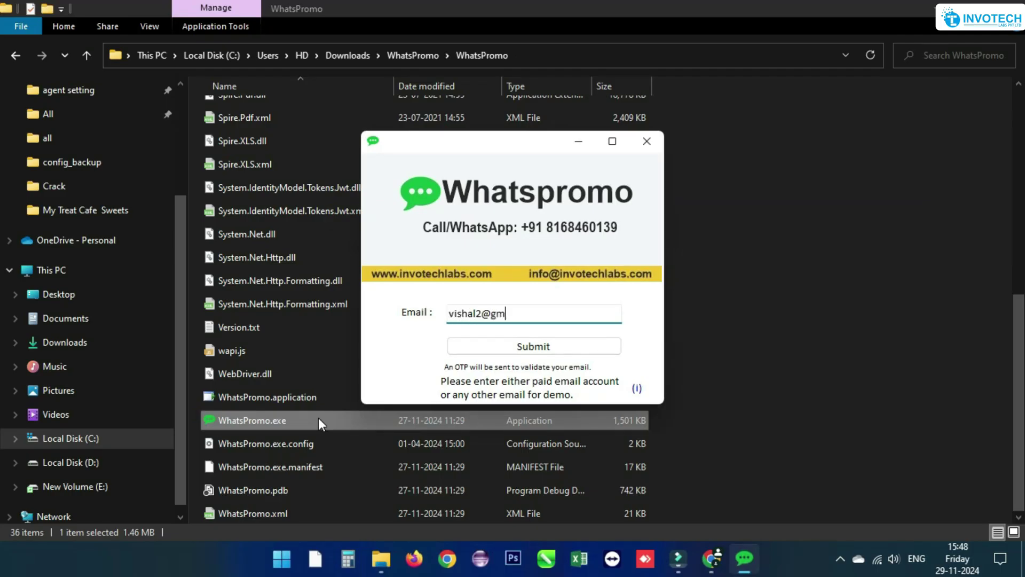
# - Submit the entered email address to open the WhatsPromo 12.10 main window
pyautogui.click(526, 344)
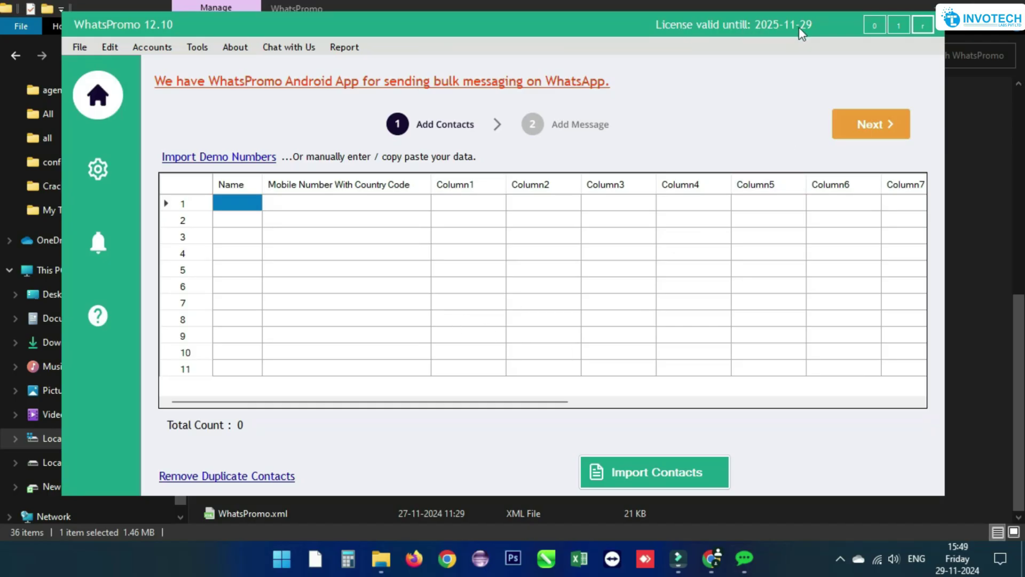
# - Load Sample.csv from Downloads into the import preview and review its contacts
pyautogui.click(677, 470)
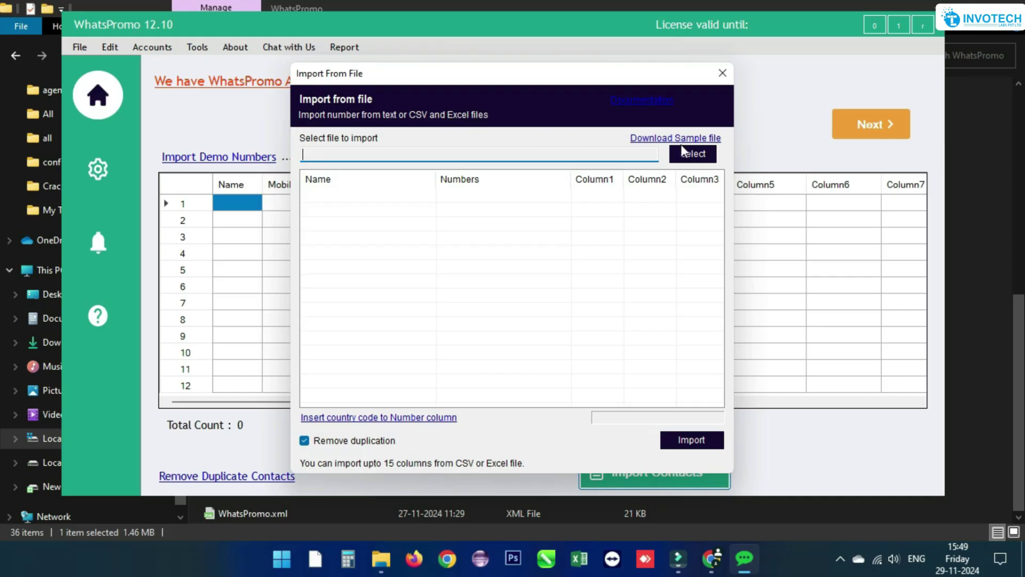
pyautogui.click(704, 155)
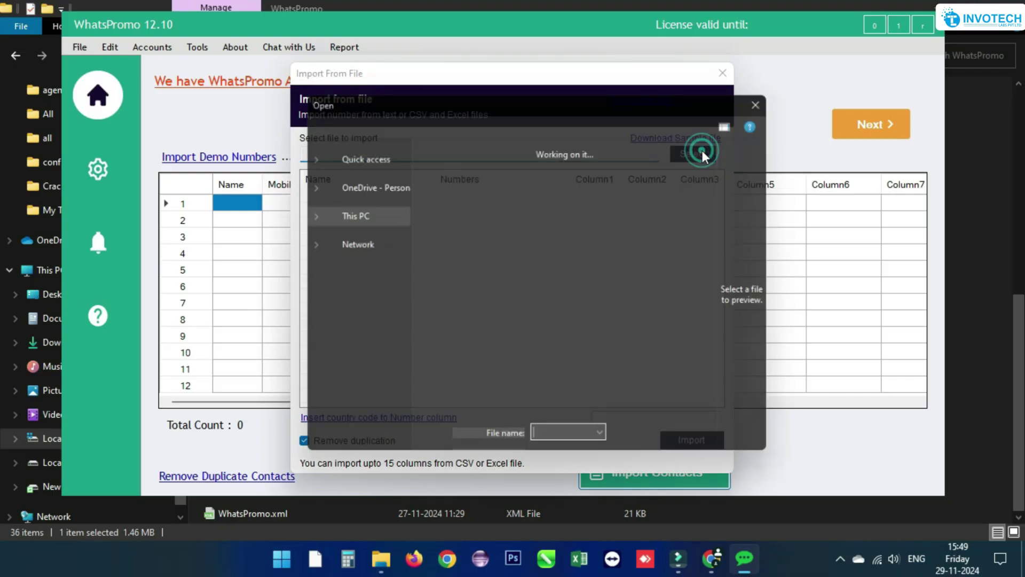
pyautogui.click(456, 229)
pyautogui.click(686, 418)
pyautogui.click(420, 194)
pyautogui.click(434, 241)
pyautogui.click(305, 440)
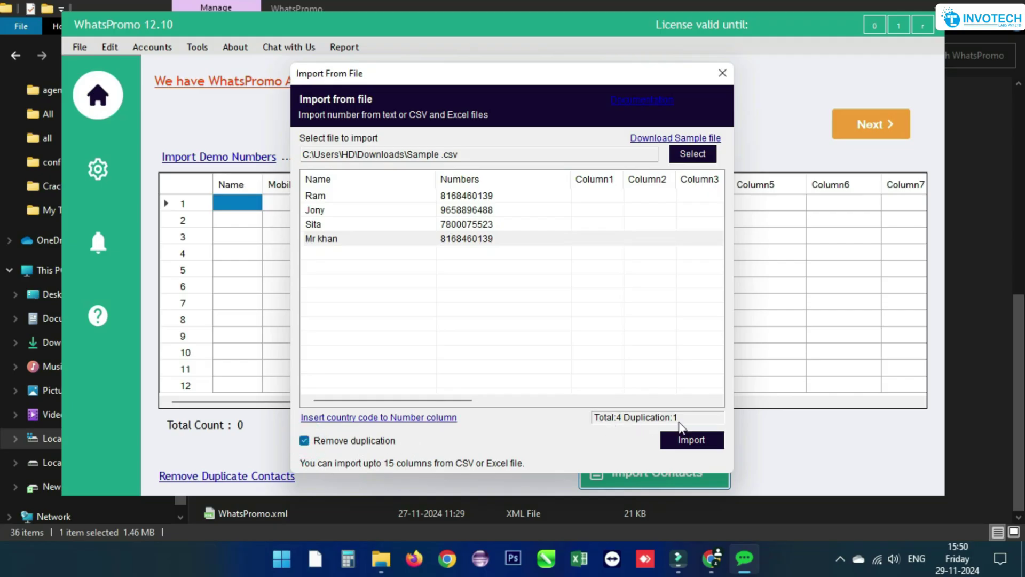
# - Import the previewed contacts, adding country code 91
pyautogui.click(681, 441)
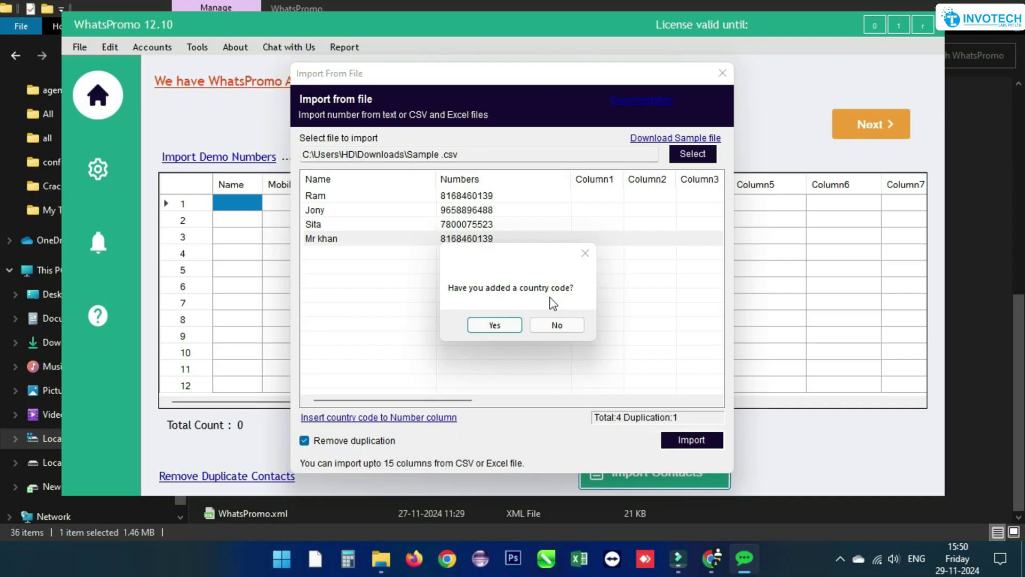
pyautogui.click(556, 326)
pyautogui.write('91')
pyautogui.click(610, 258)
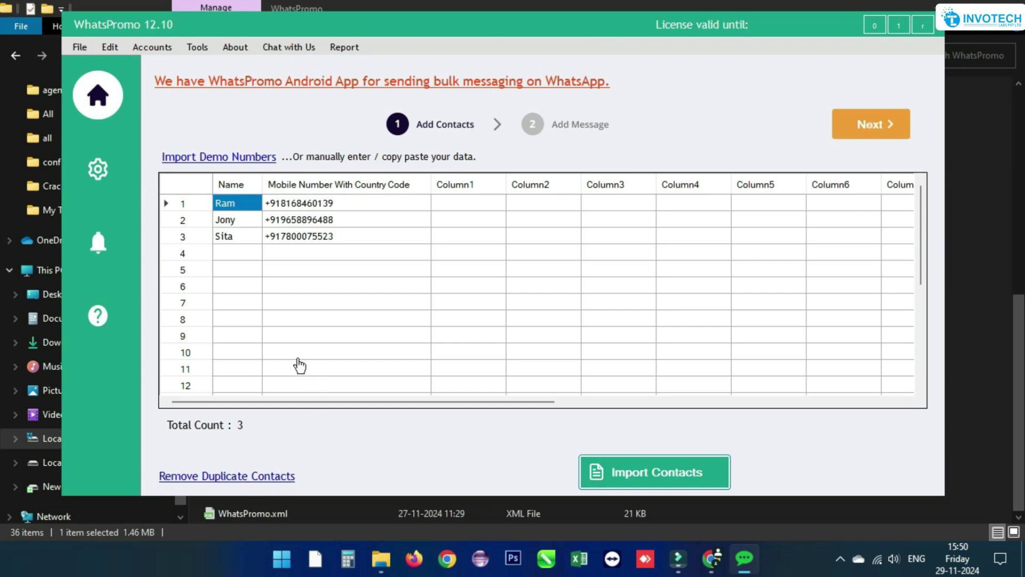
# - Open the new bulk campaign and Import From File windows, closing each one
pyautogui.click(79, 47)
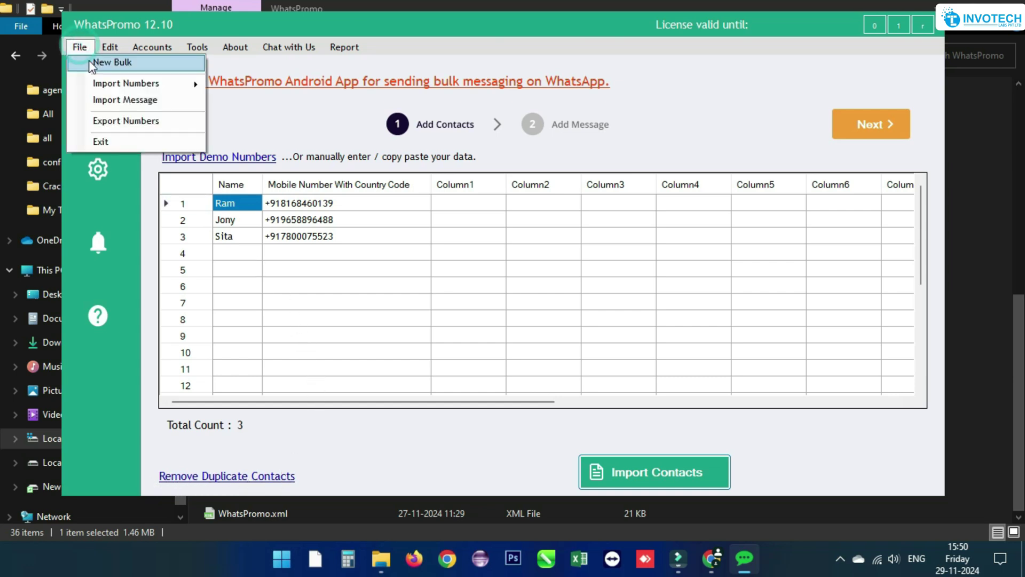
pyautogui.click(143, 63)
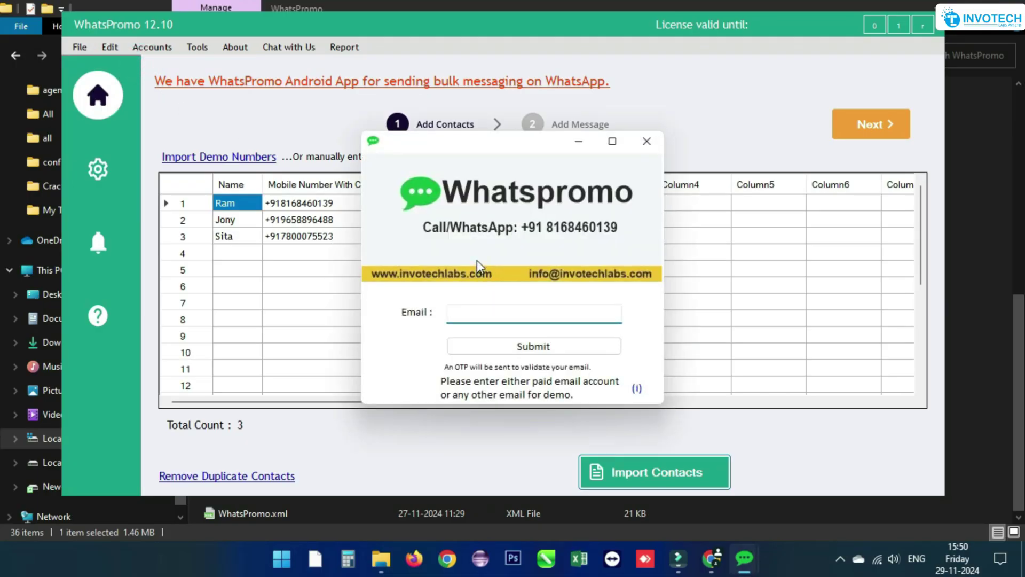
pyautogui.click(647, 141)
pyautogui.click(82, 48)
pyautogui.moveTo(197, 88)
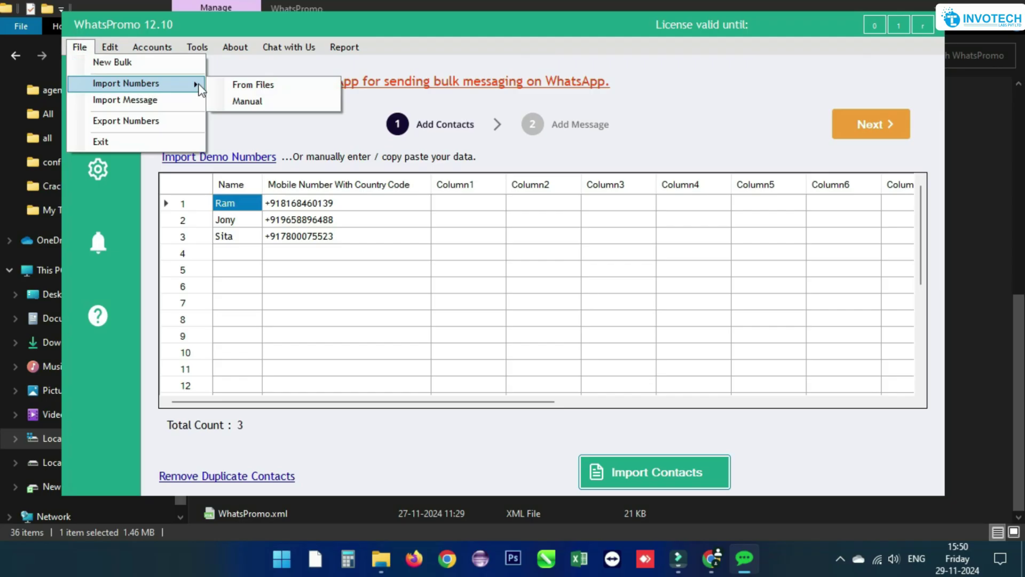
pyautogui.click(254, 84)
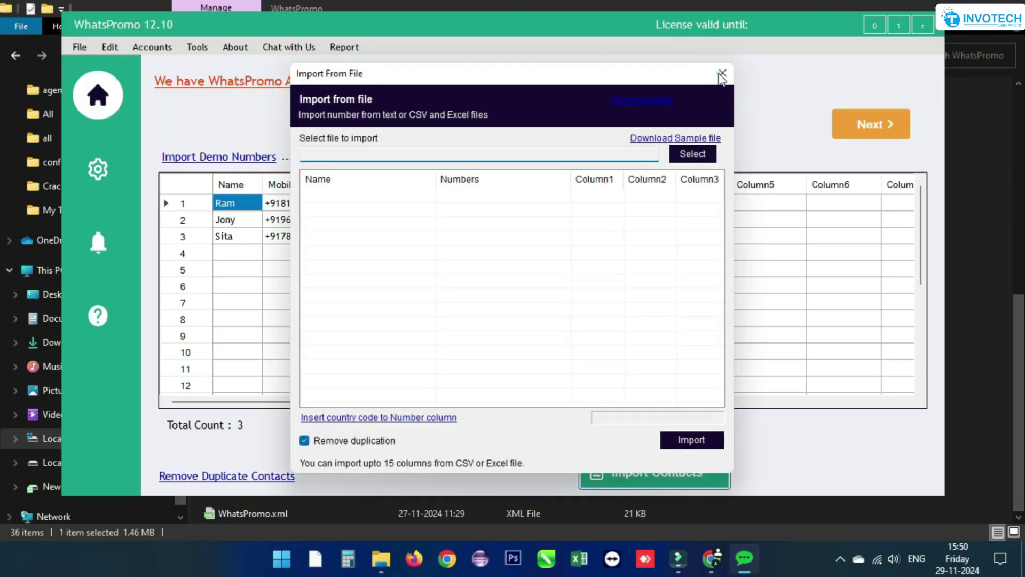
pyautogui.click(723, 73)
# - Manually import two phone numbers, one per line, then remove duplicate contacts
pyautogui.click(79, 47)
pyautogui.moveTo(103, 95)
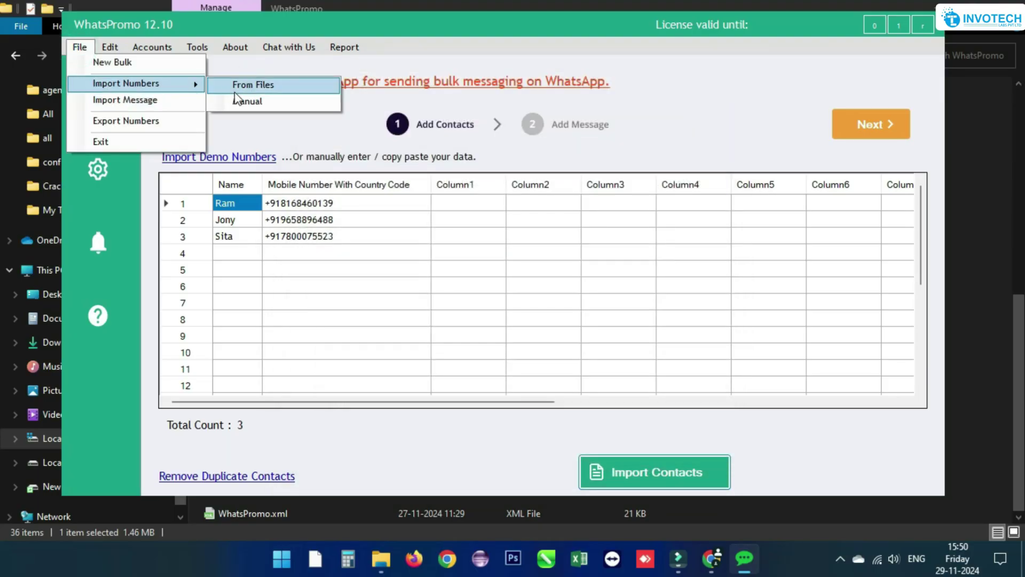
pyautogui.click(239, 104)
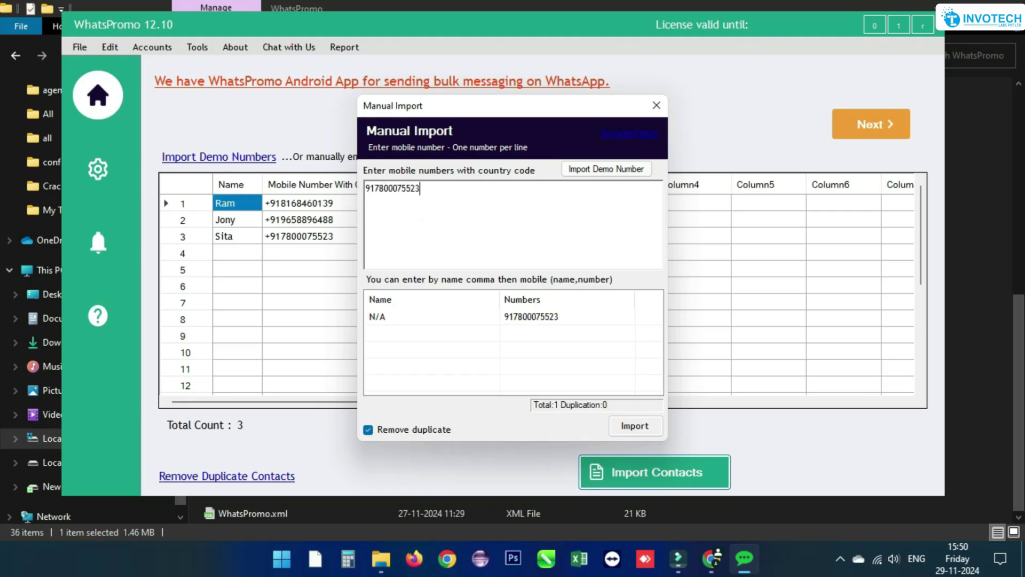
pyautogui.press('Return')
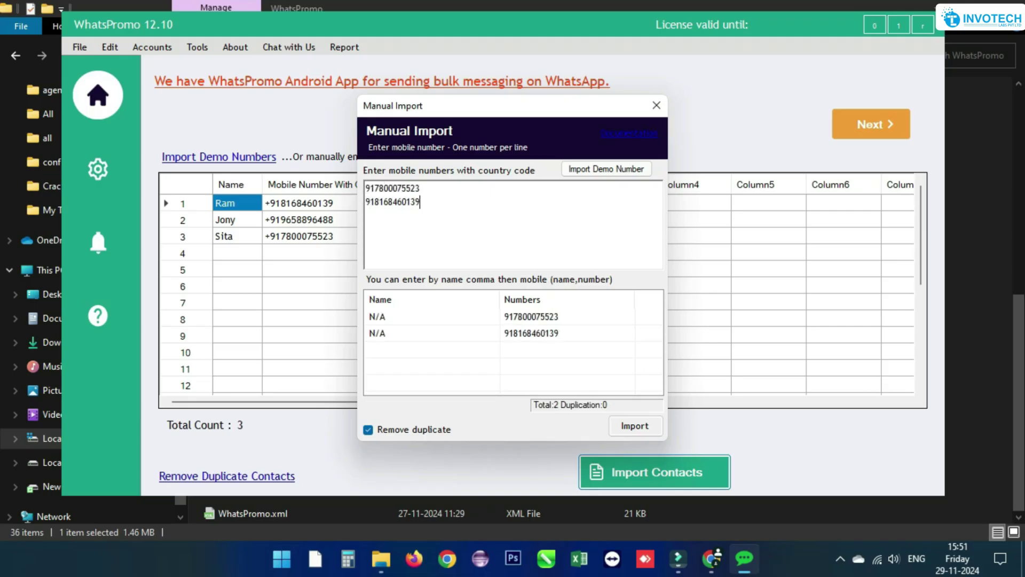
pyautogui.click(635, 425)
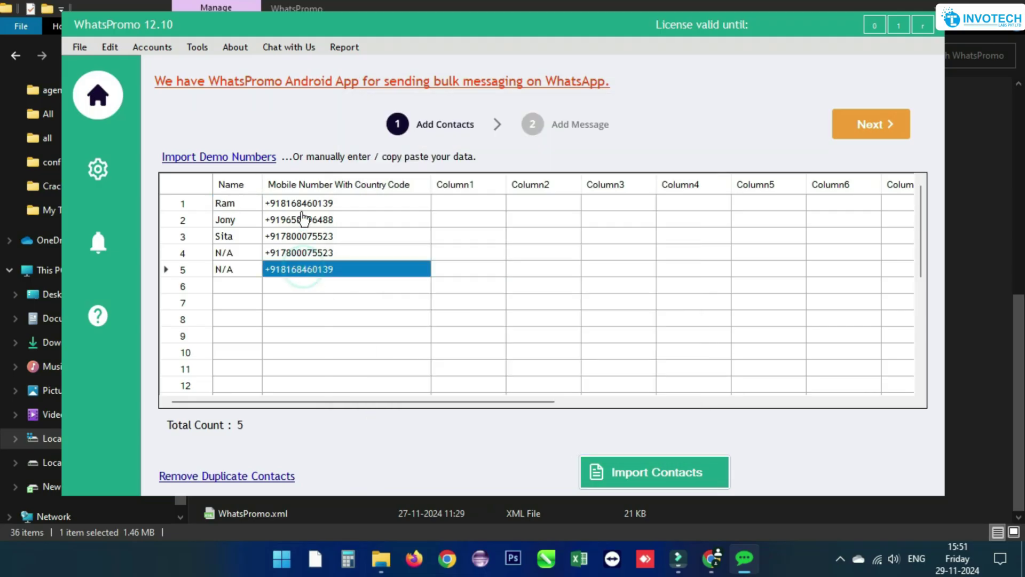
pyautogui.click(216, 476)
pyautogui.click(79, 47)
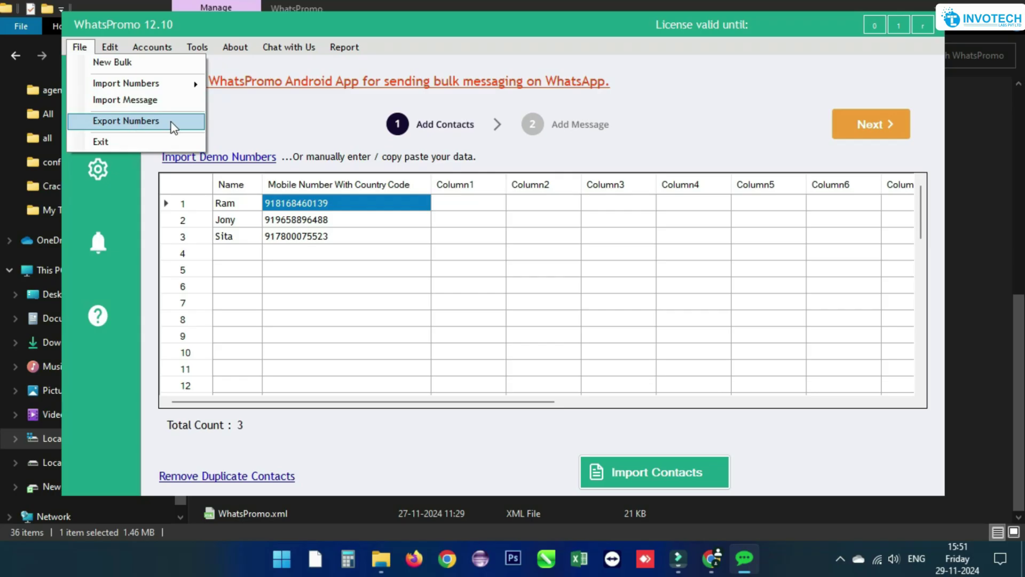
# - Clear the numbers list and the message, then load demo contacts Demo 1 and Demo 2
pyautogui.moveTo(110, 53)
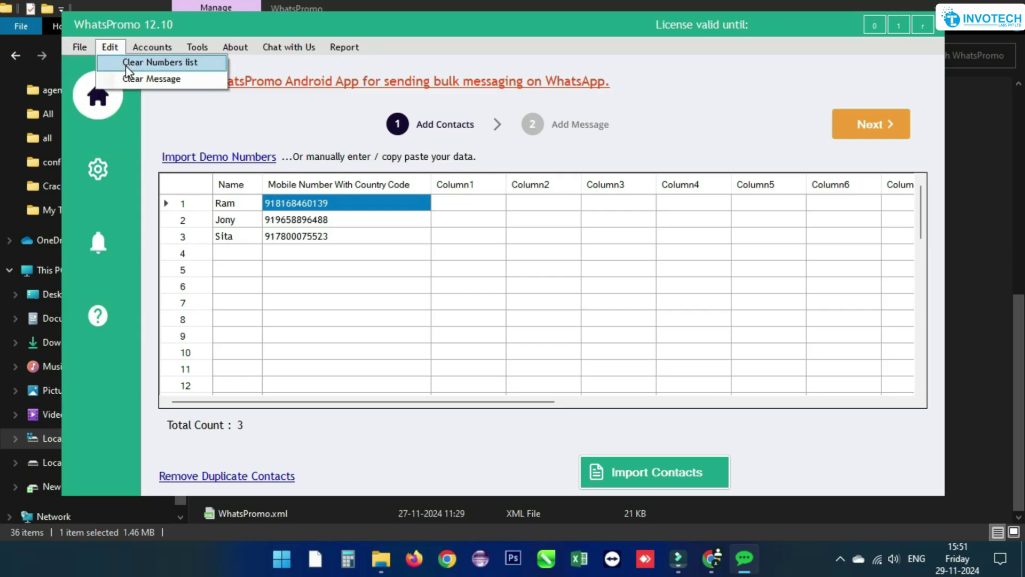
pyautogui.click(126, 64)
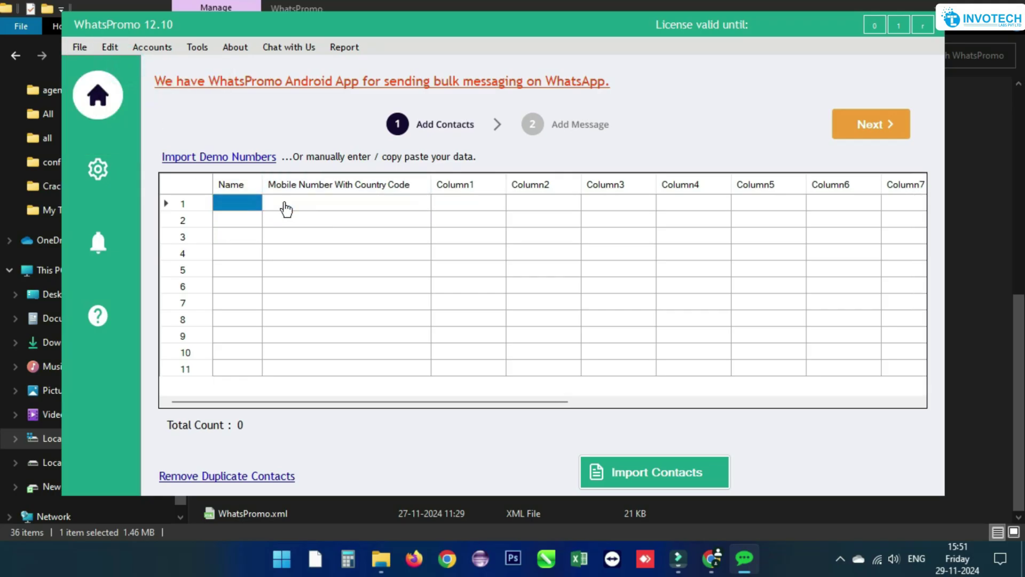
pyautogui.click(110, 46)
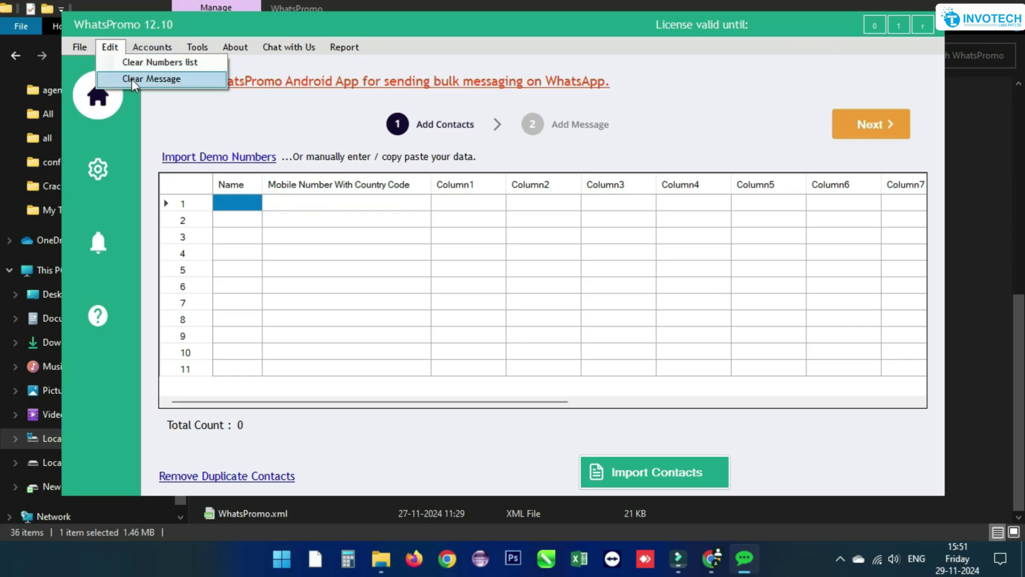
pyautogui.click(132, 79)
pyautogui.click(230, 158)
pyautogui.click(153, 48)
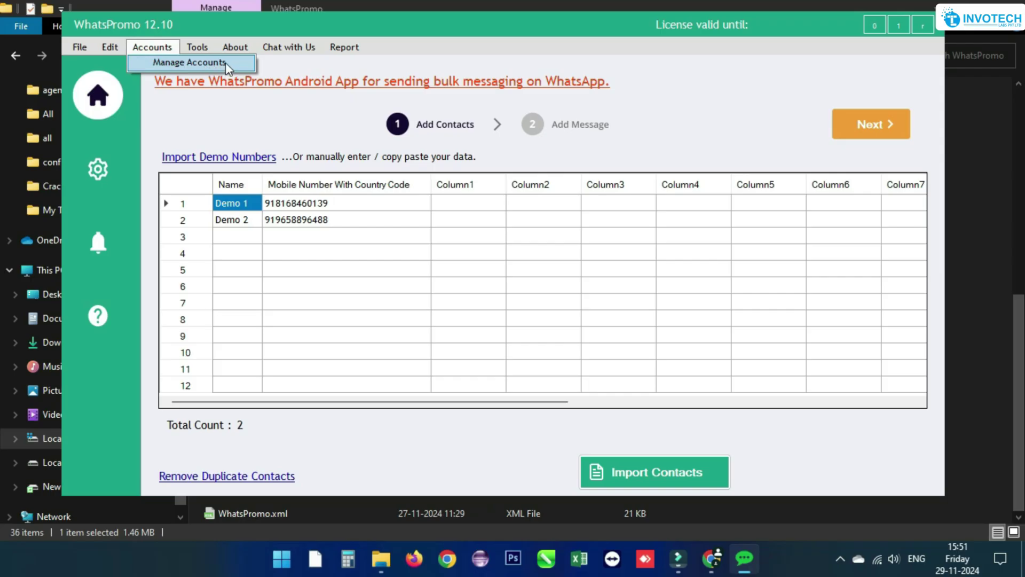
# - Add the default sending account and a second one named 'Demo1', then close the list
pyautogui.click(229, 64)
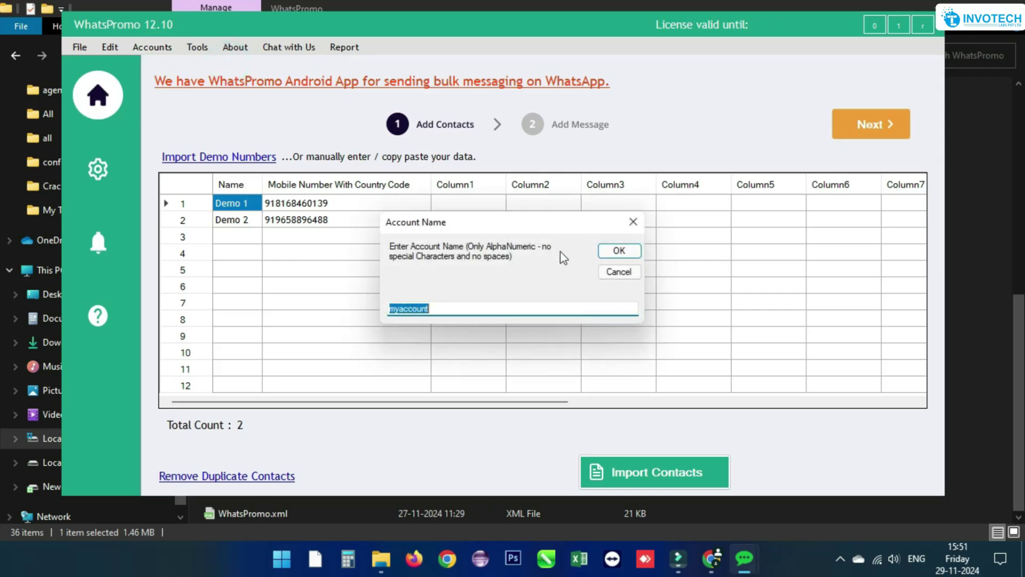
pyautogui.click(608, 251)
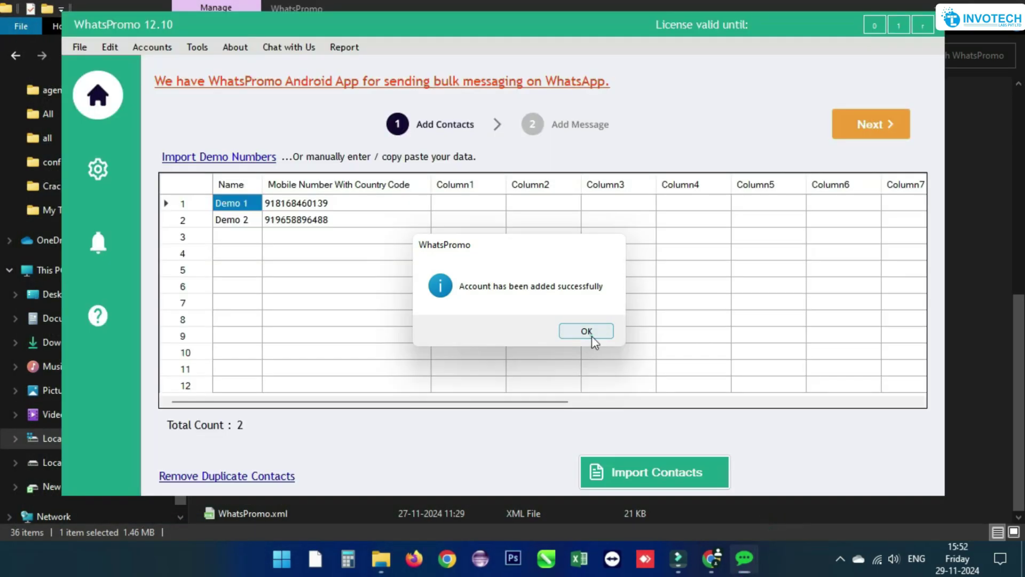
pyautogui.click(590, 332)
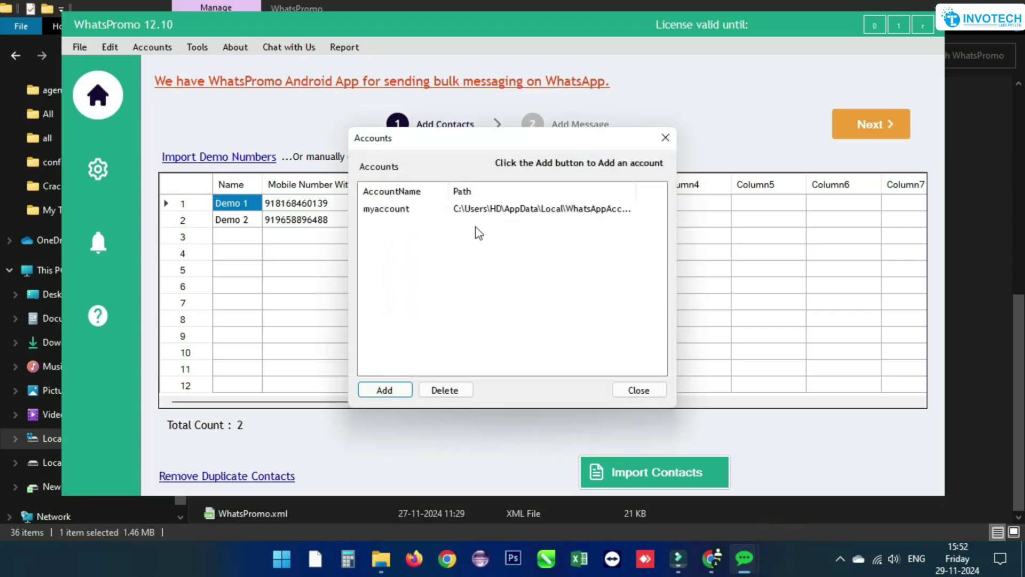
pyautogui.click(400, 393)
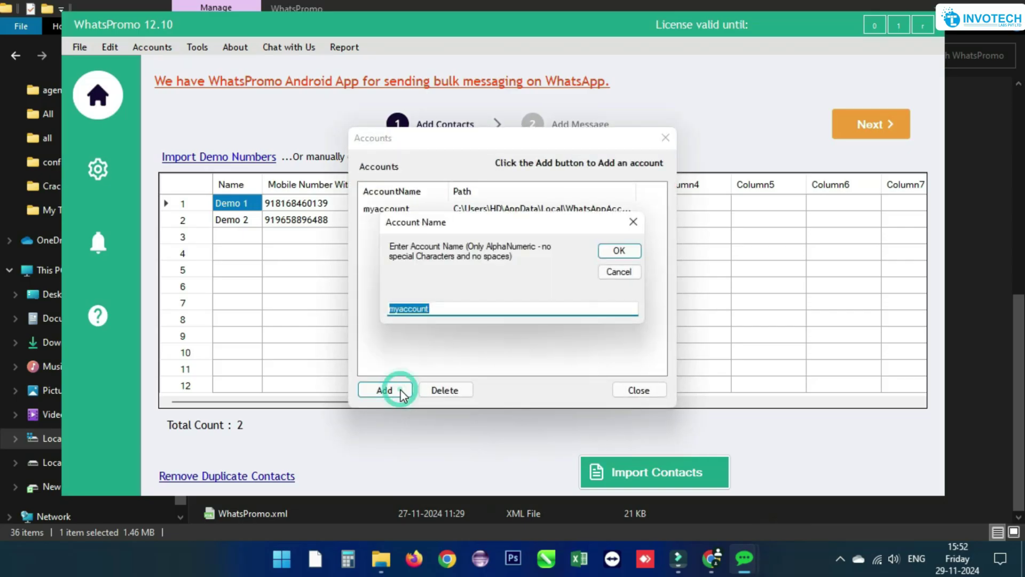
pyautogui.write('Demo1')
pyautogui.click(619, 250)
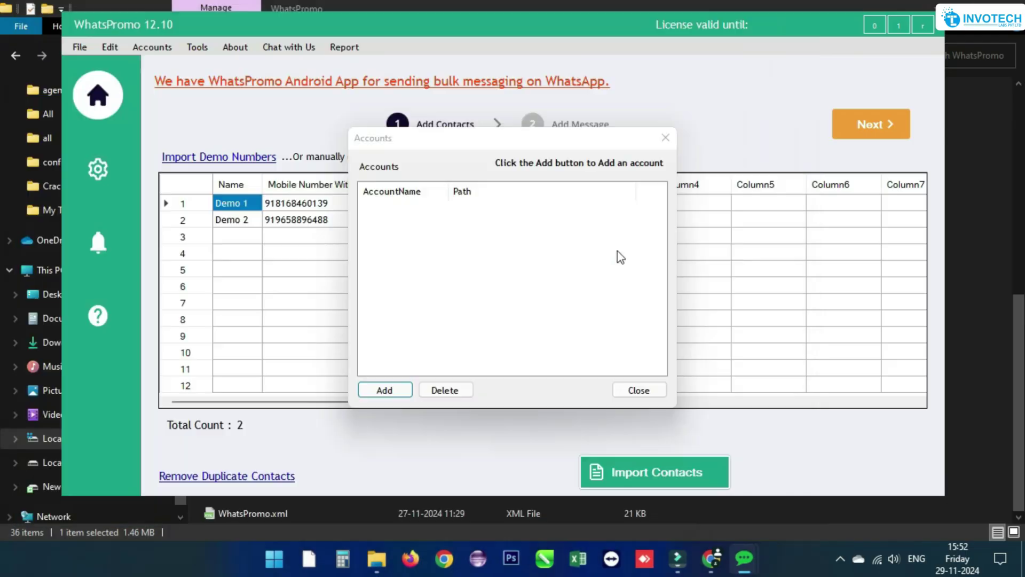
pyautogui.click(644, 390)
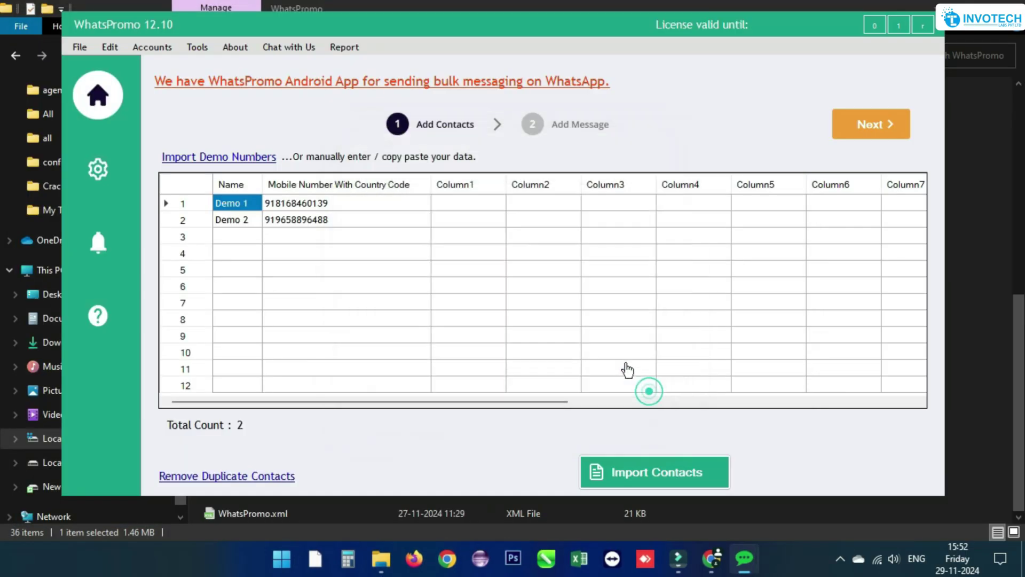
# - Open Tools > Groups Contacts Grabber, which shows Contacts count 0
pyautogui.click(196, 47)
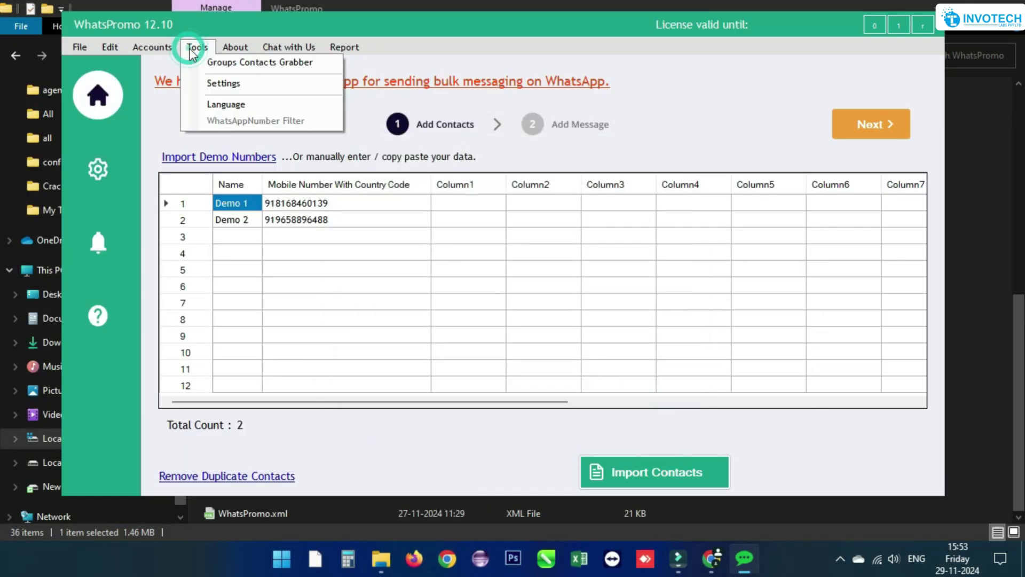
pyautogui.click(312, 63)
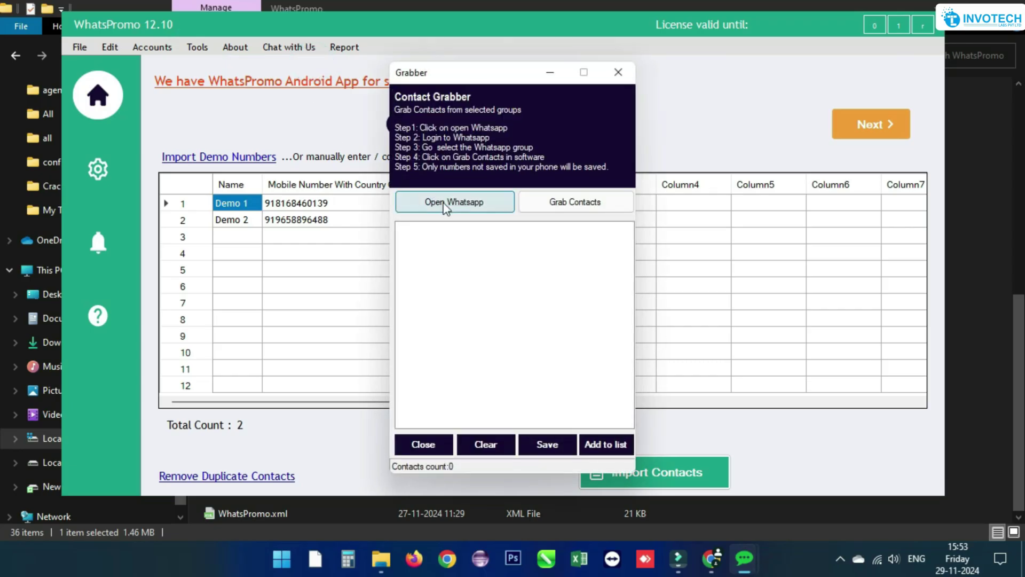
pyautogui.click(443, 211)
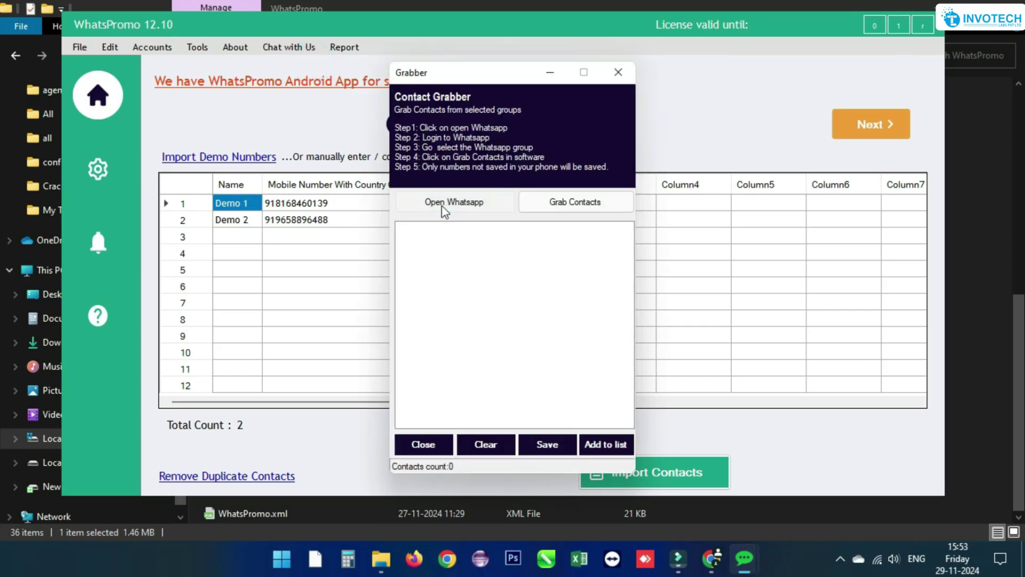
# - In WhatsApp Web, list all 888 members of AP DSC Chittoor 2, then return to the grabber
pyautogui.click(442, 208)
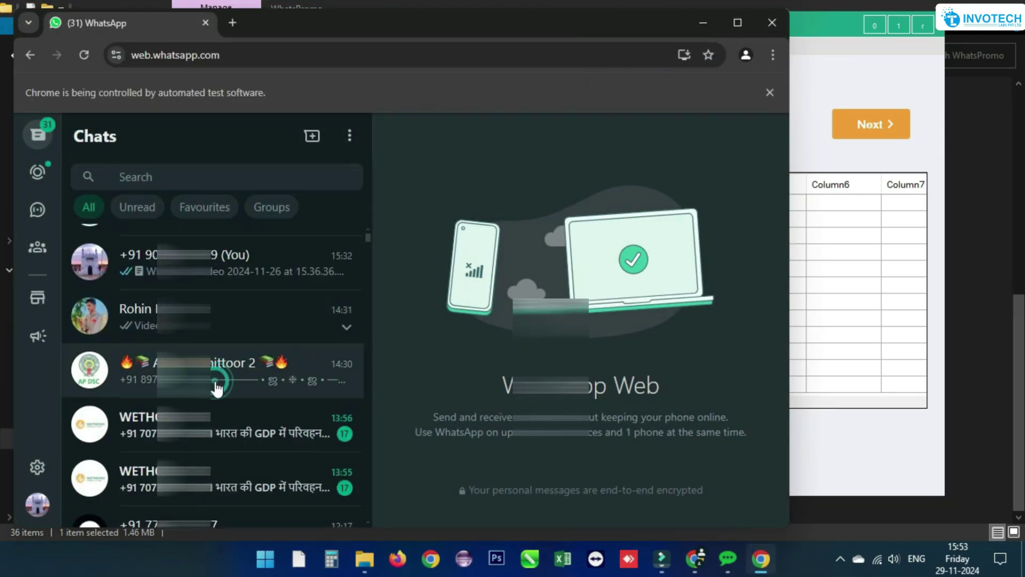
pyautogui.click(216, 383)
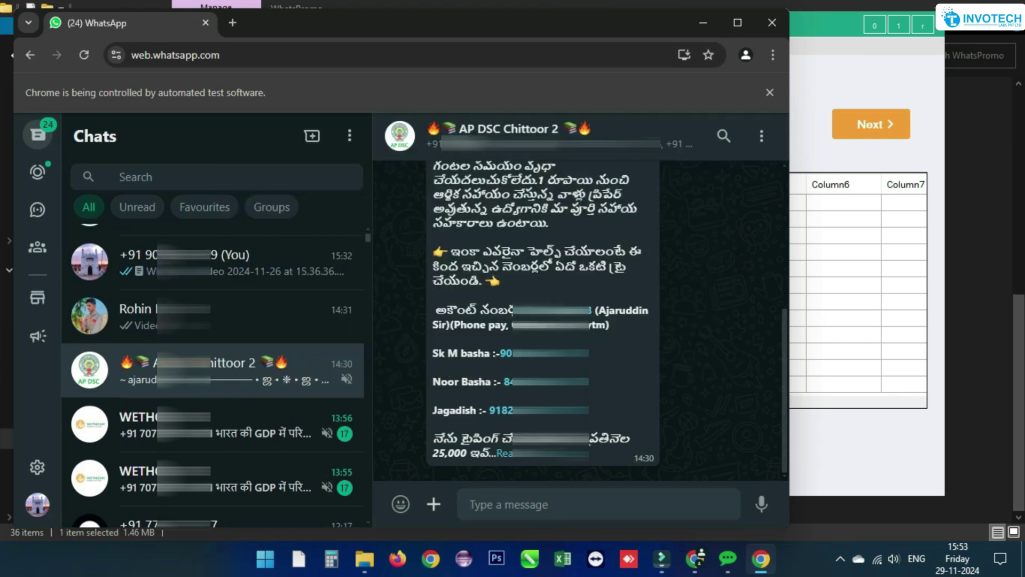
pyautogui.click(472, 132)
pyautogui.scroll(-5, 524, 278)
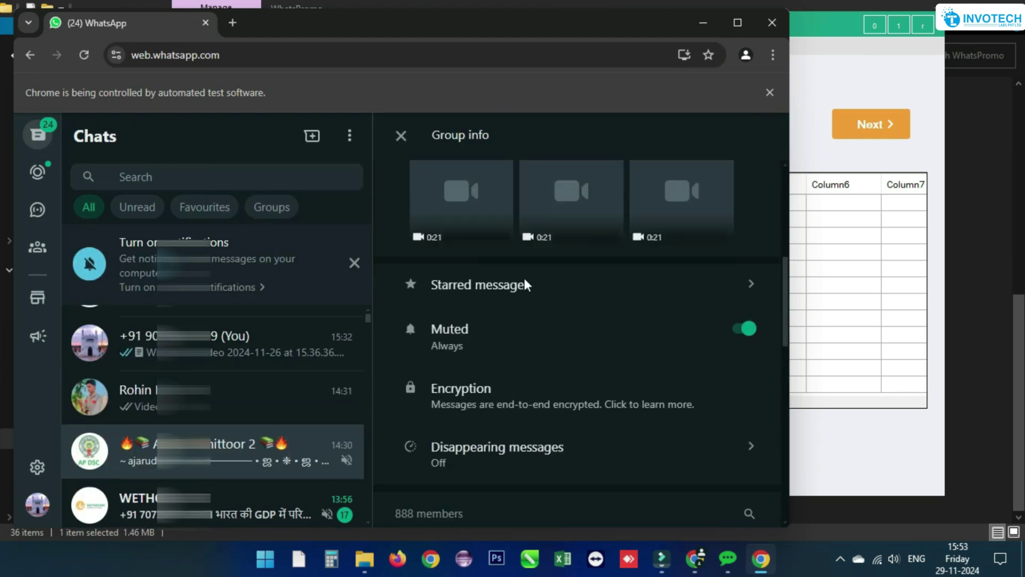
pyautogui.scroll(-10, 524, 278)
pyautogui.click(512, 348)
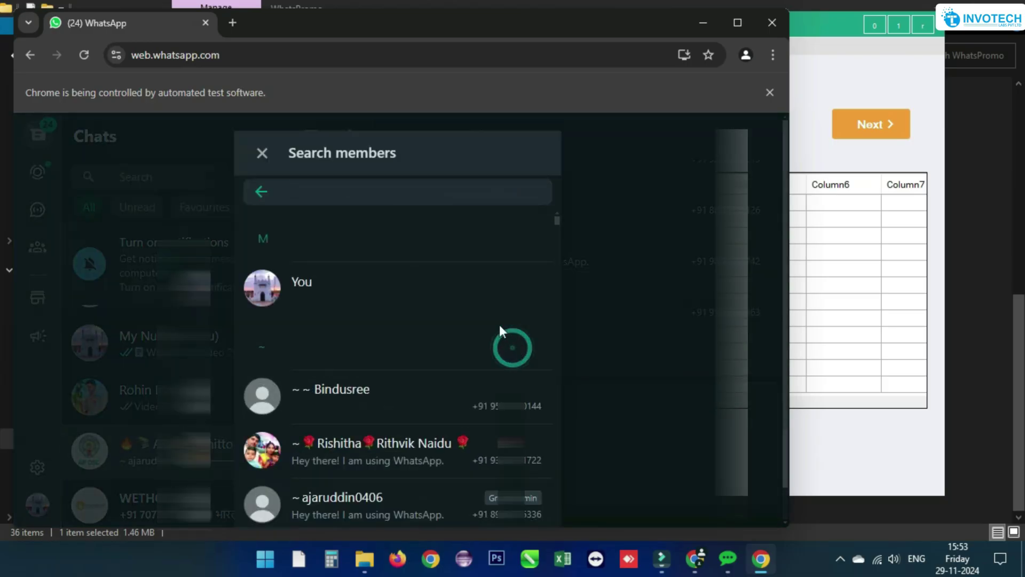
pyautogui.click(707, 22)
# - Grab the 500 member numbers from the open WhatsApp group and dismiss the completion notice
pyautogui.click(563, 202)
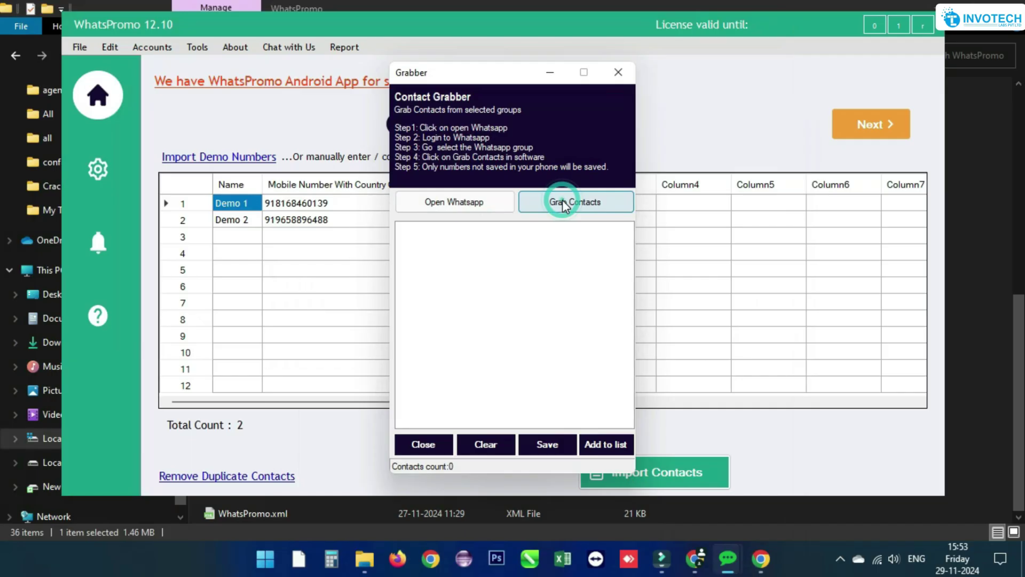
pyautogui.click(615, 331)
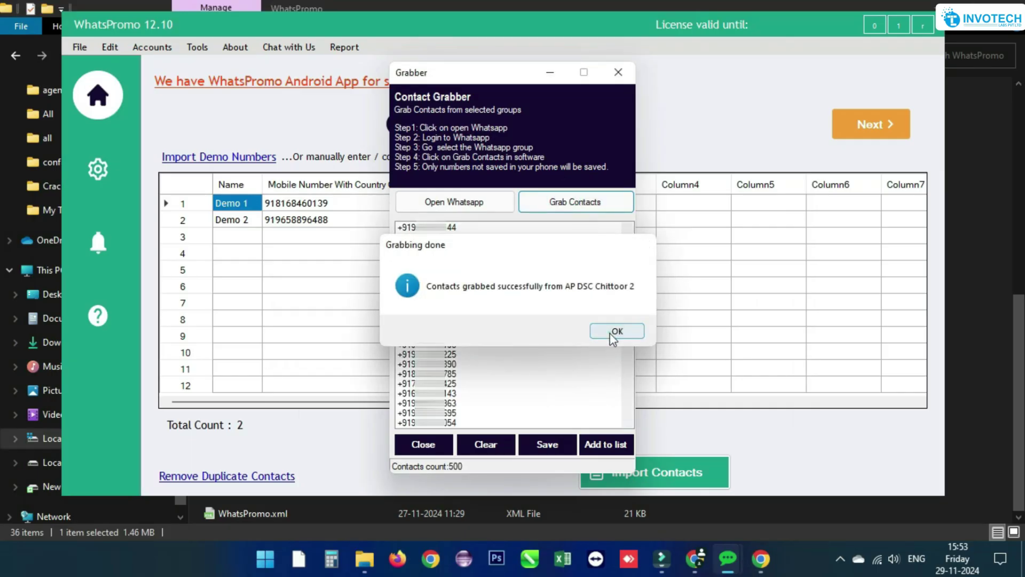
pyautogui.scroll(-10, 470, 320)
pyautogui.scroll(-8, 473, 352)
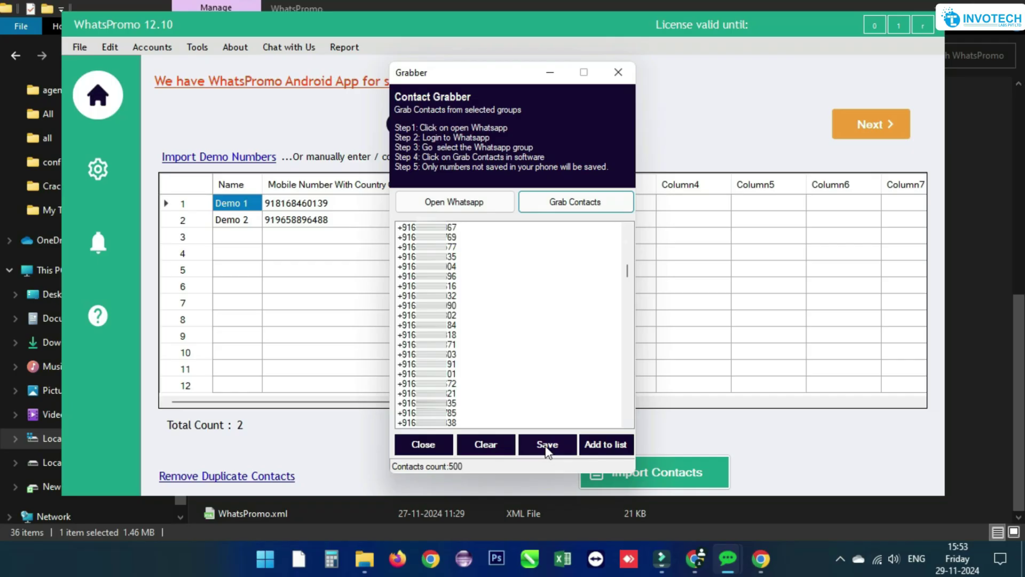
# - Add the 500 grabbed numbers to the contact list, bringing the total to 502
pyautogui.click(595, 448)
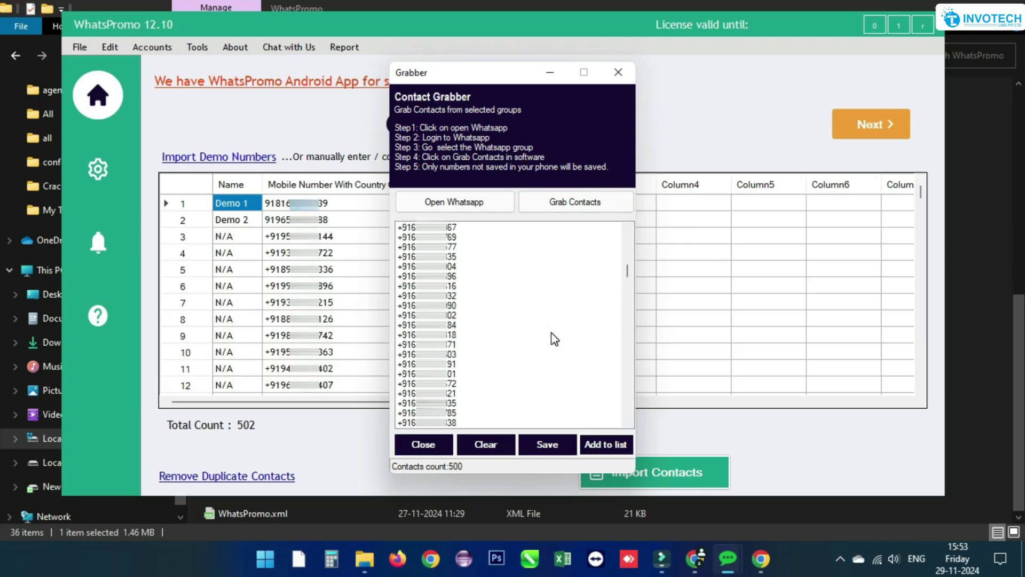
pyautogui.click(438, 445)
pyautogui.scroll(-6, 329, 374)
pyautogui.scroll(6, 328, 374)
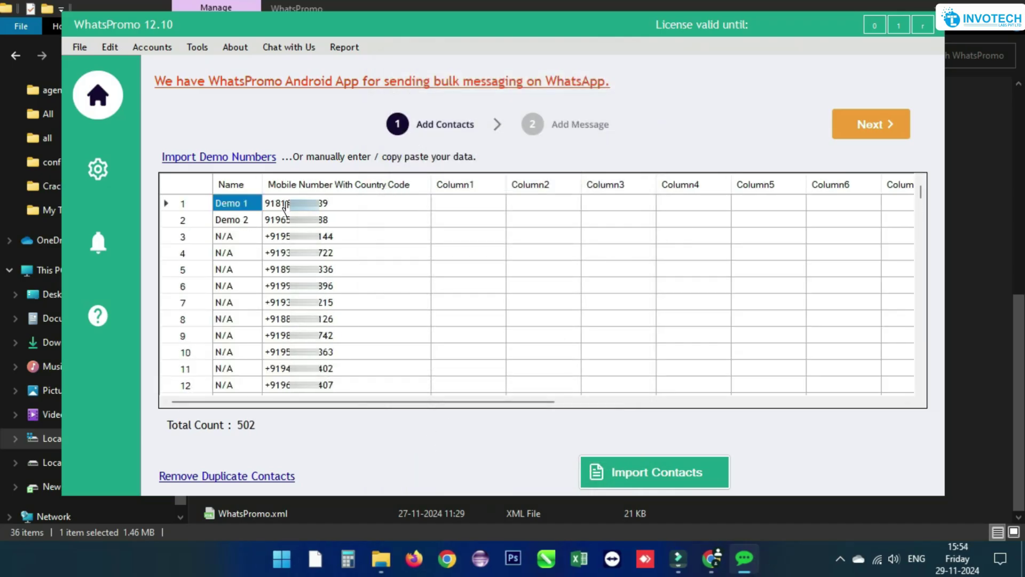
pyautogui.click(198, 47)
pyautogui.click(219, 84)
# - Set a 5-second message delay, enable familiar-account dialogs, and turn on sleep between sending
pyautogui.click(688, 200)
pyautogui.click(689, 200)
pyautogui.click(689, 200)
pyautogui.click(688, 200)
pyautogui.click(625, 227)
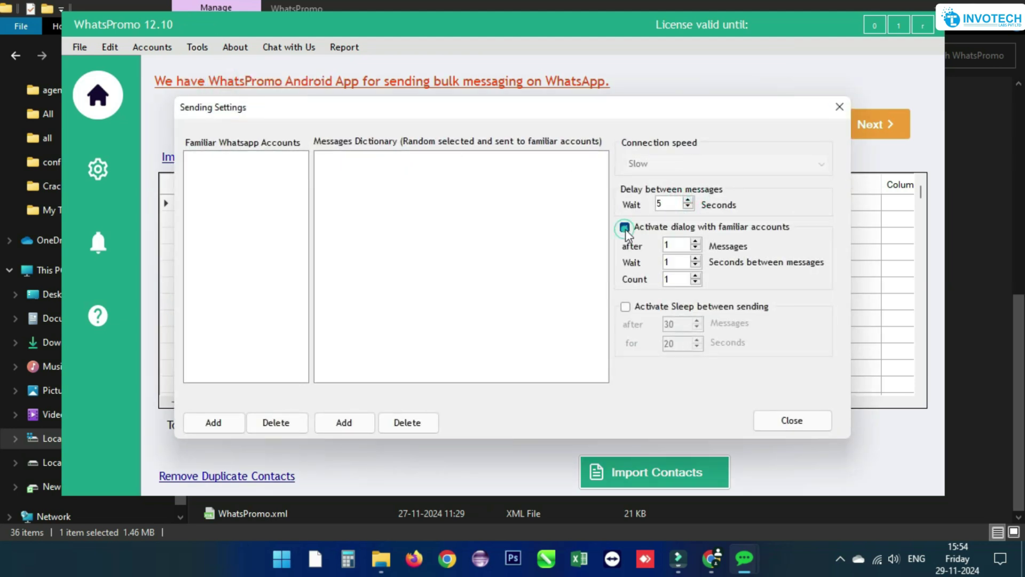
pyautogui.doubleClick(668, 245)
pyautogui.write('2')
pyautogui.click(626, 306)
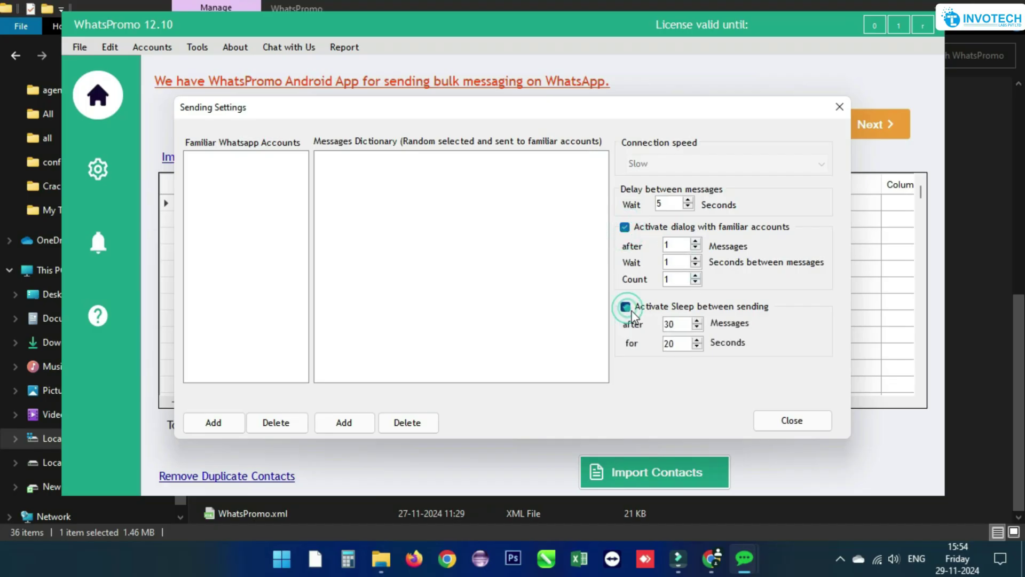
# - Add a familiar WhatsApp account number and the message 'Hi This is a Test Message'
pyautogui.click(213, 422)
pyautogui.hotkey('ctrl', 'v')
pyautogui.click(582, 320)
pyautogui.click(344, 422)
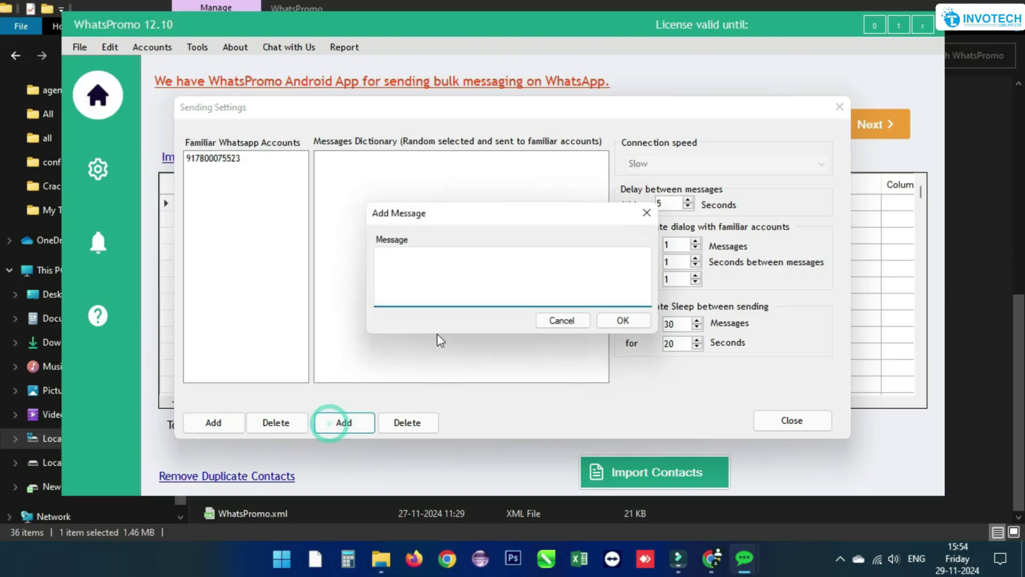
pyautogui.write('Hi This is a Test Message')
pyautogui.click(620, 321)
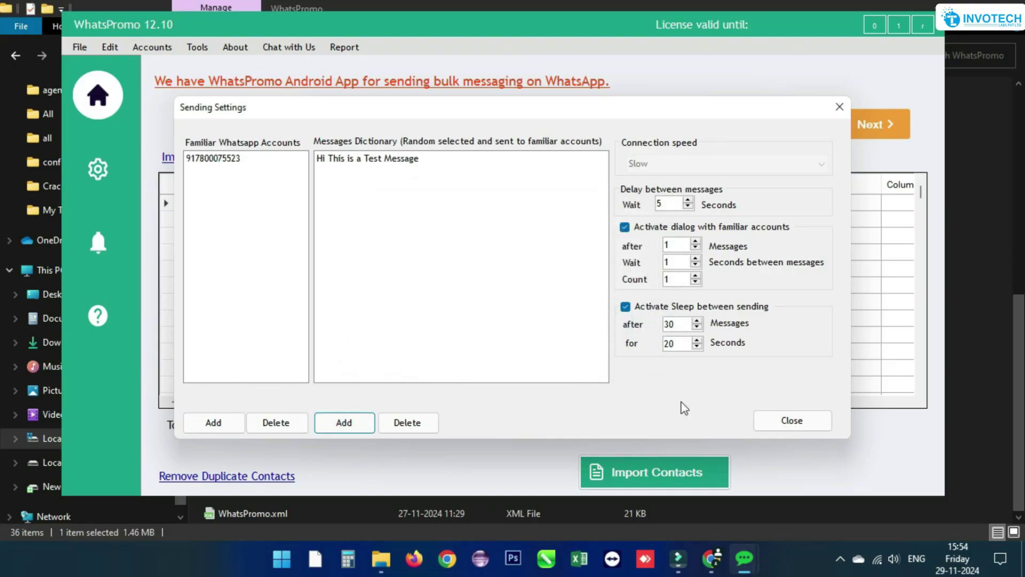
pyautogui.click(785, 420)
pyautogui.click(208, 51)
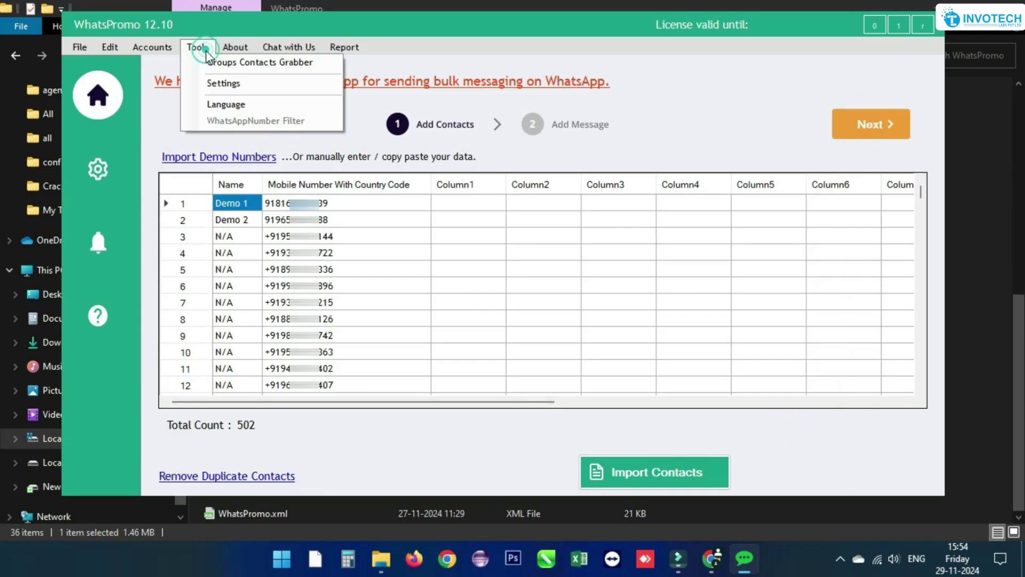
# - Check the interface language options and keep English unchanged
pyautogui.click(231, 106)
pyautogui.click(468, 276)
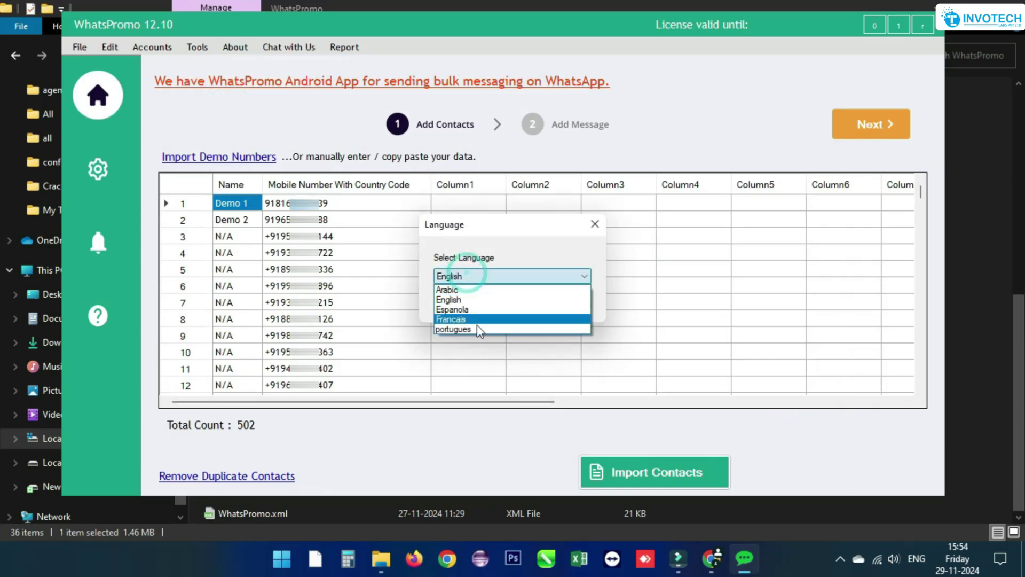
pyautogui.click(477, 305)
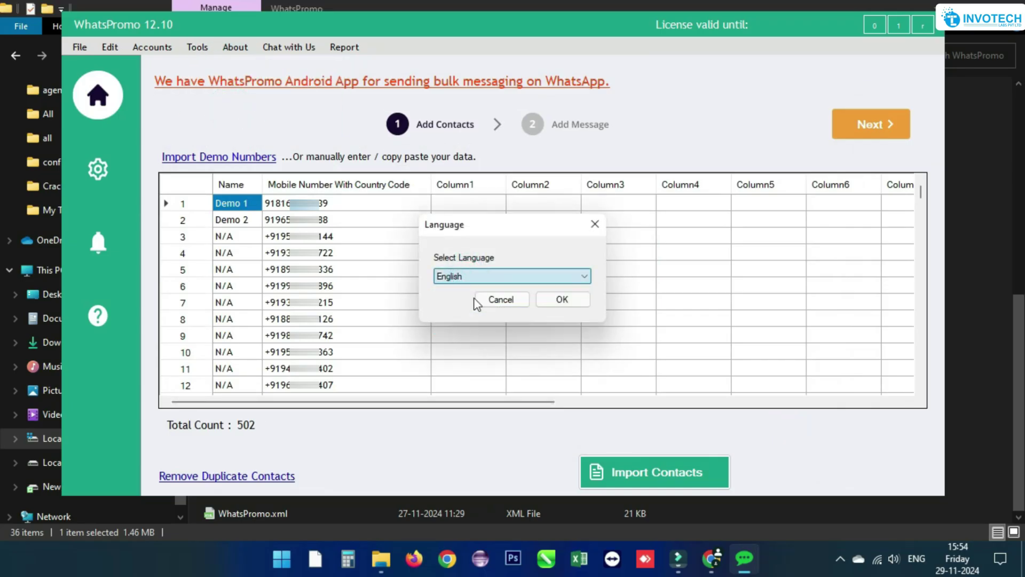
pyautogui.click(511, 300)
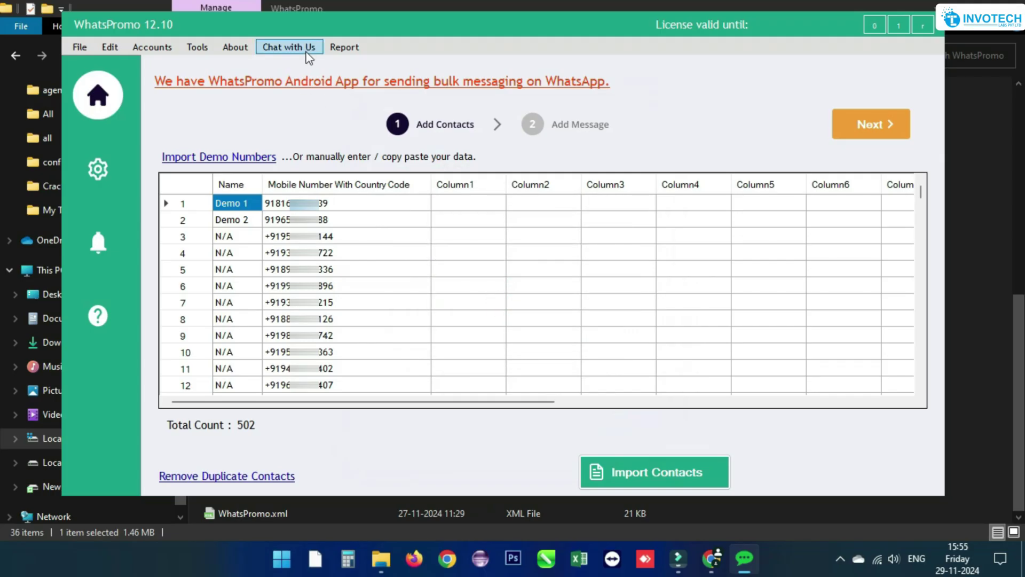
# - Review the empty sending report, then load the two demo numbers as contacts
pyautogui.click(336, 48)
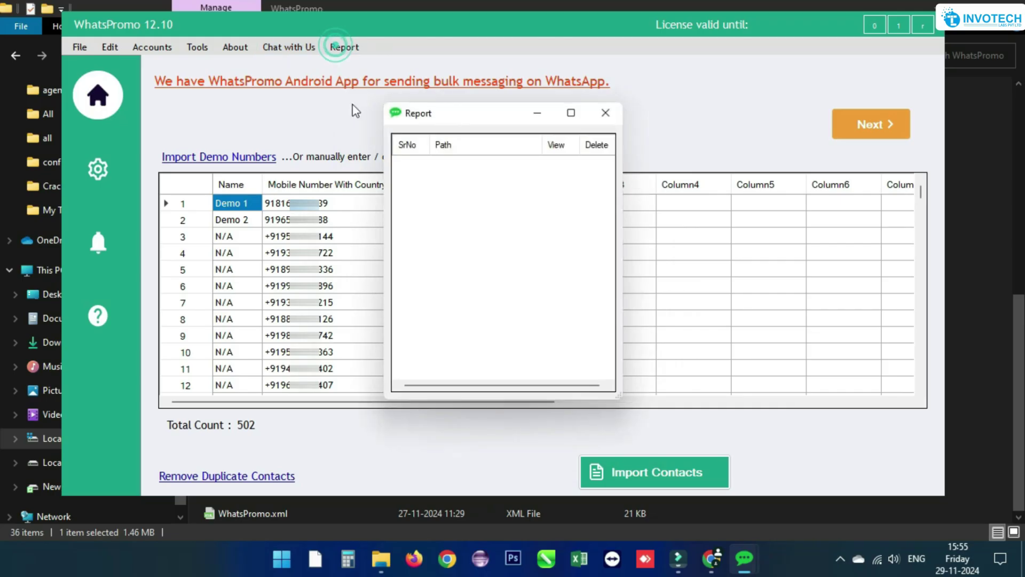
pyautogui.click(605, 114)
pyautogui.click(100, 171)
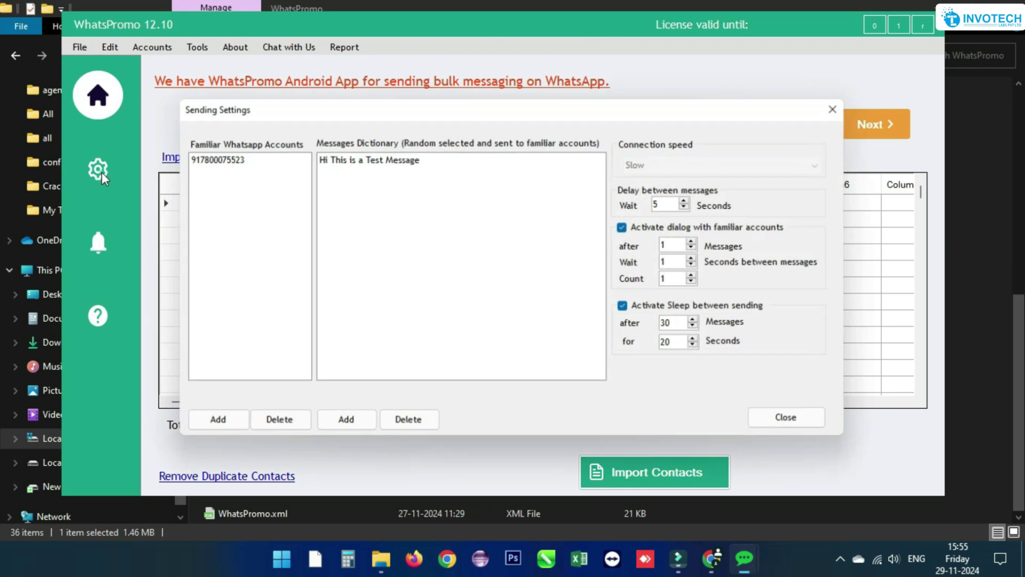
pyautogui.click(791, 418)
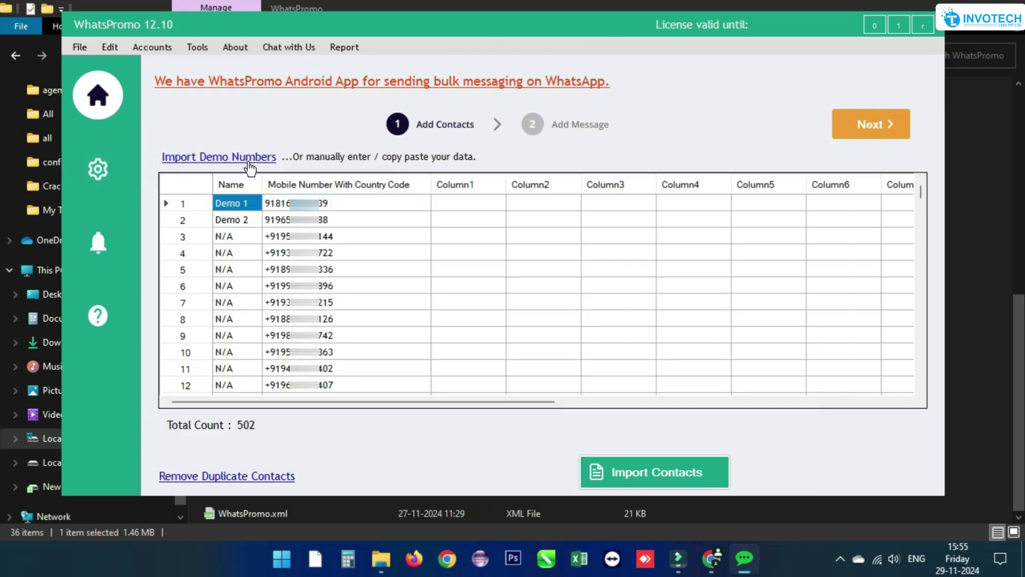
pyautogui.click(249, 163)
pyautogui.click(849, 129)
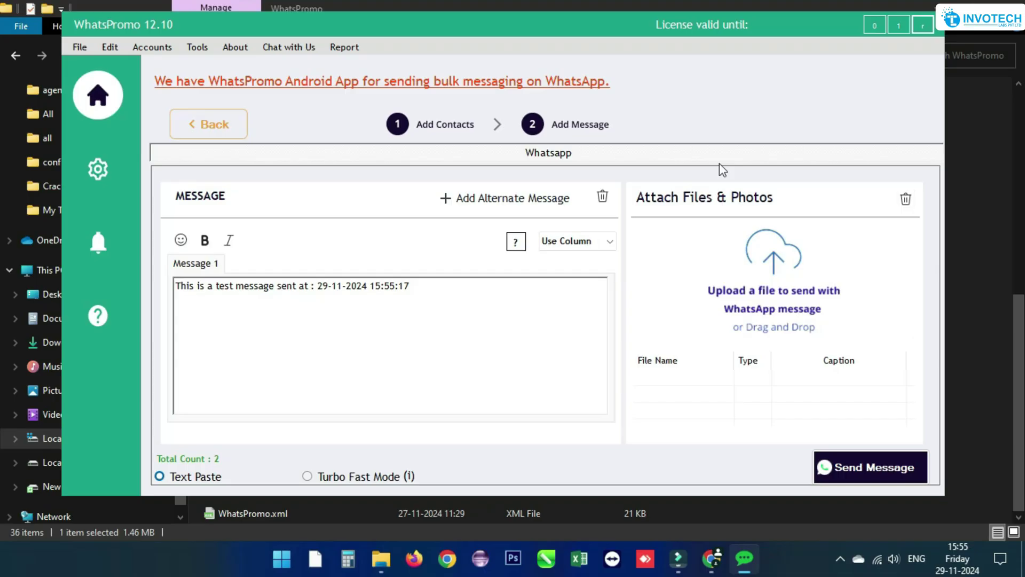
# - Add alternate messages 2–4 reading 'hi user', 'there' and 'hey'
pyautogui.click(500, 199)
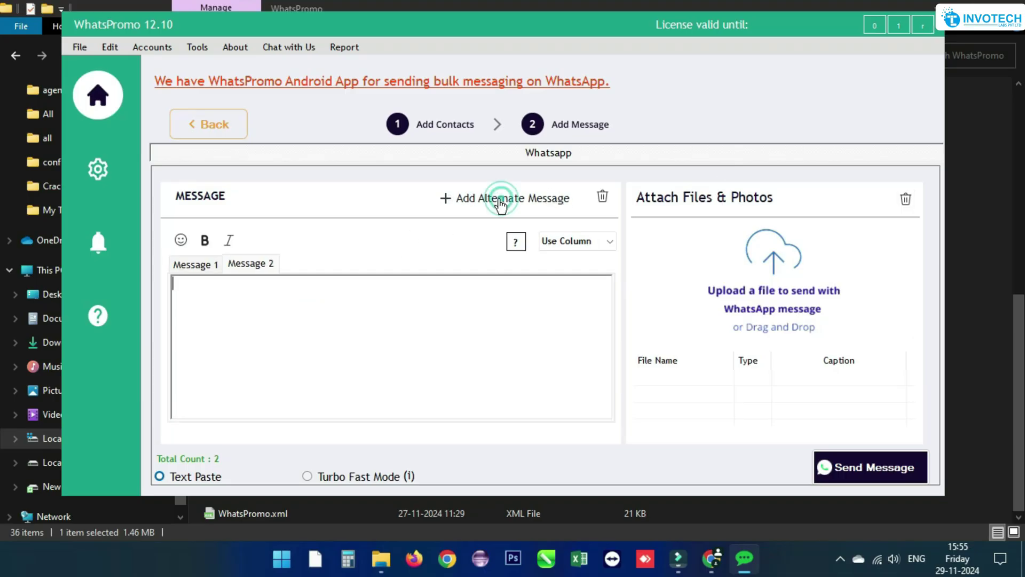
pyautogui.write('hi user')
pyautogui.click(468, 198)
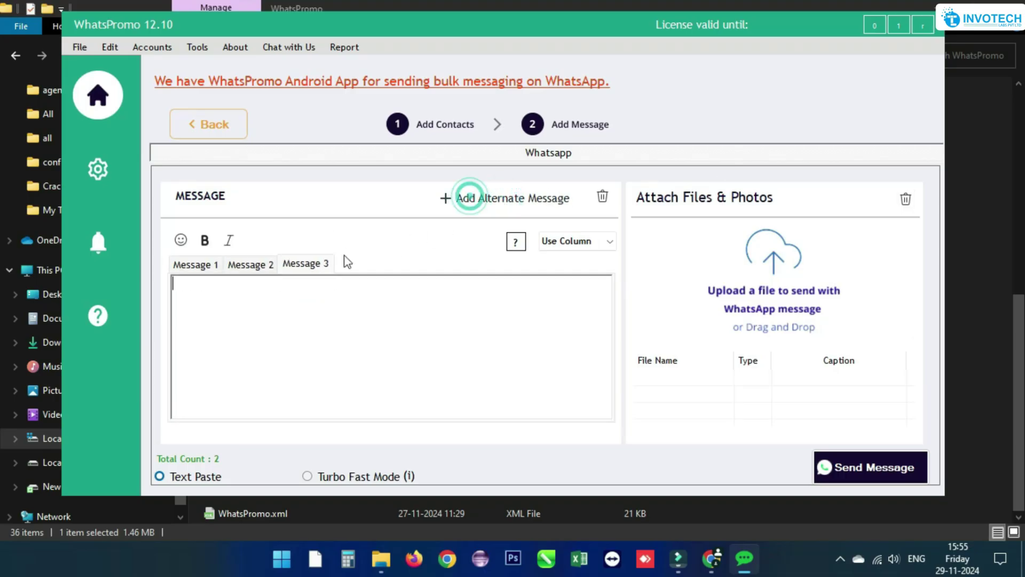
pyautogui.write('there')
pyautogui.click(478, 199)
pyautogui.click(360, 264)
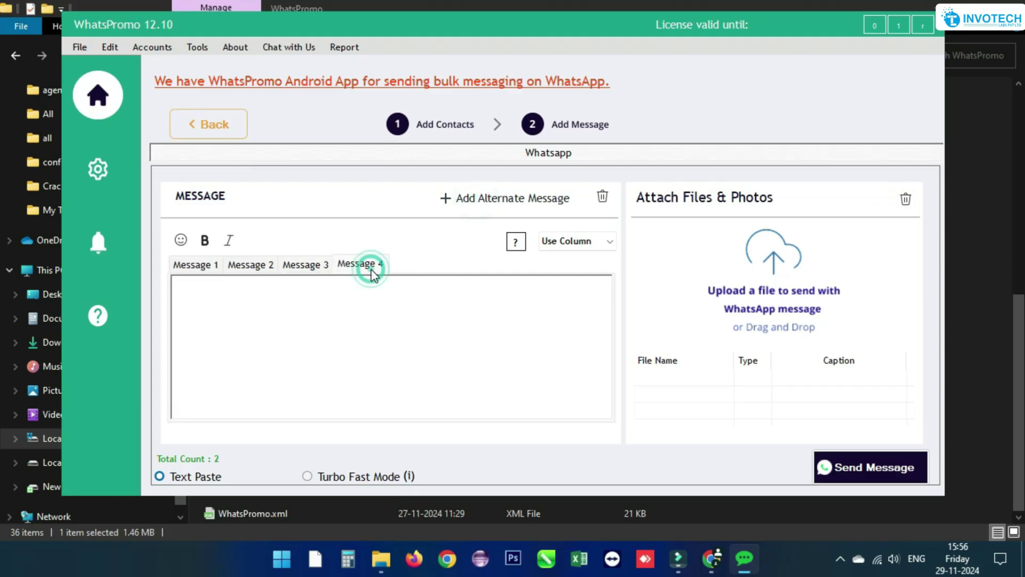
pyautogui.click(248, 295)
pyautogui.write('hey')
# - Insert the FullName field at the start of Message 1
pyautogui.click(305, 264)
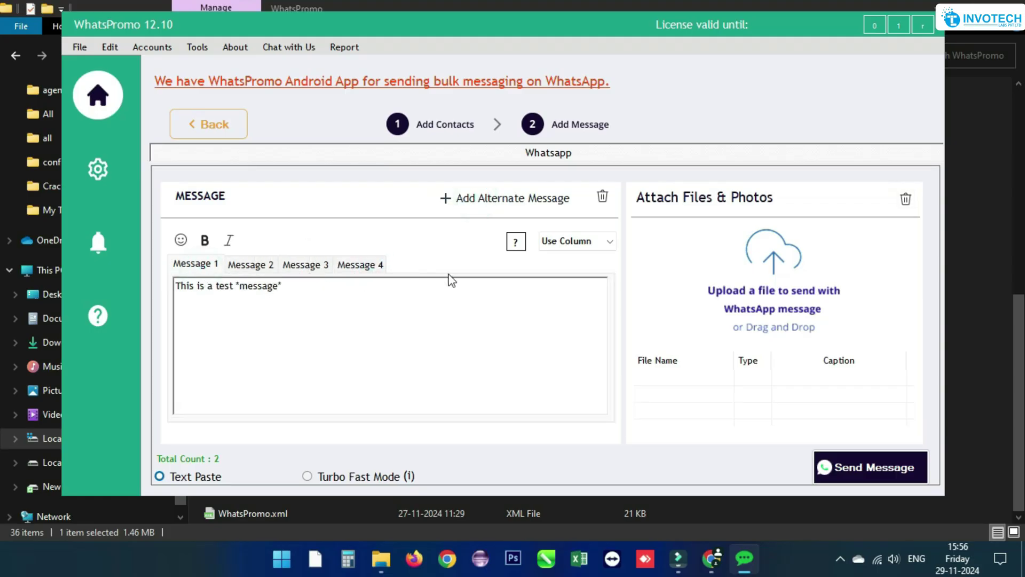
pyautogui.click(576, 241)
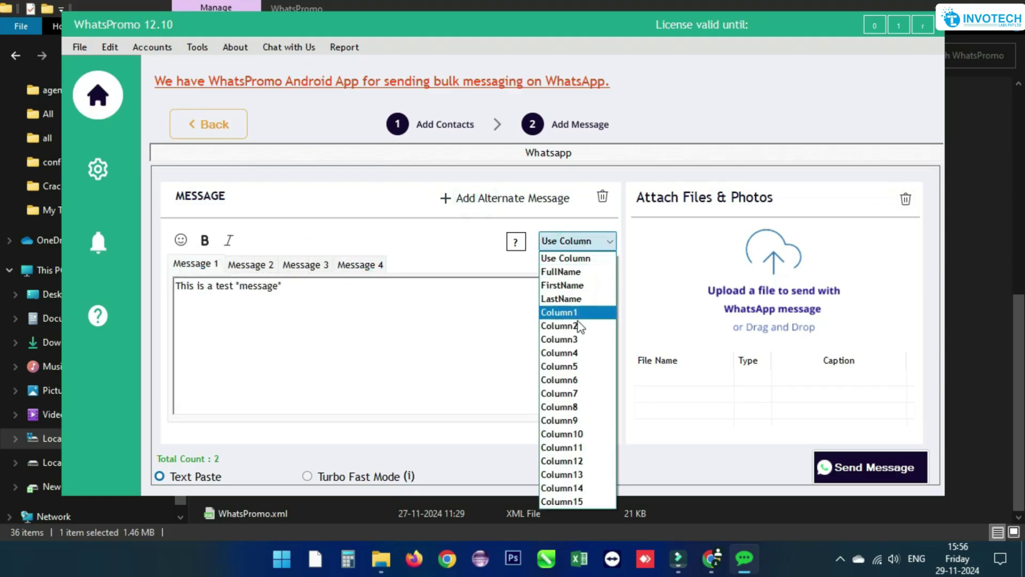
pyautogui.click(597, 273)
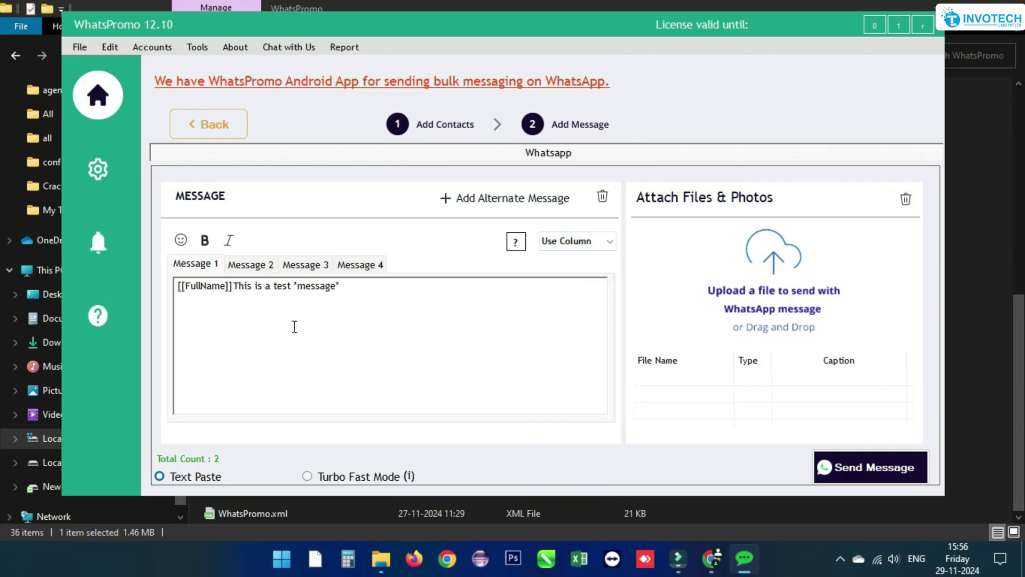
pyautogui.click(309, 477)
# - Attach the invot.png image and the WhatsApp video file to the message
pyautogui.click(767, 291)
pyautogui.scroll(-3, 263, 236)
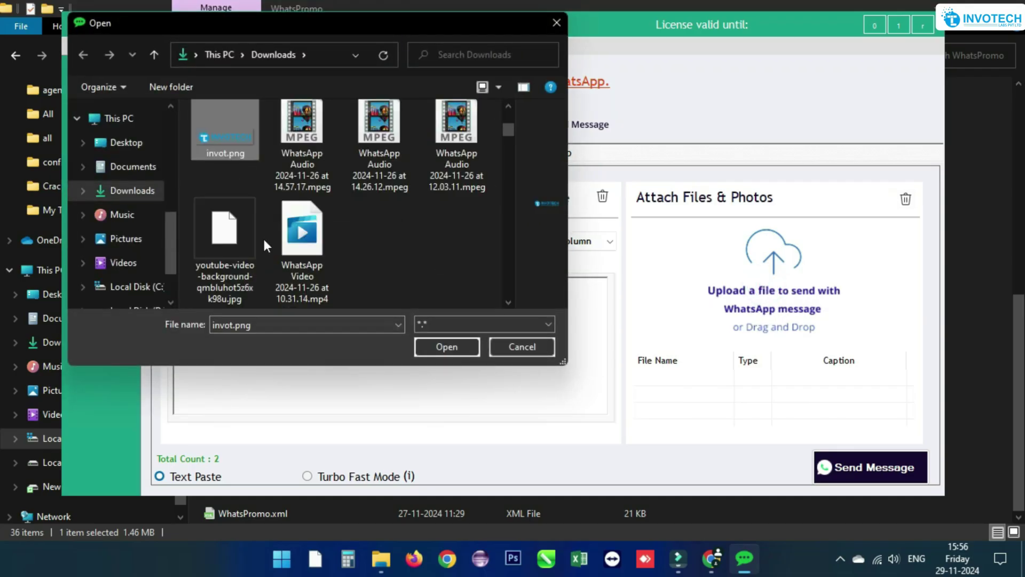
pyautogui.click(299, 238)
pyautogui.click(443, 347)
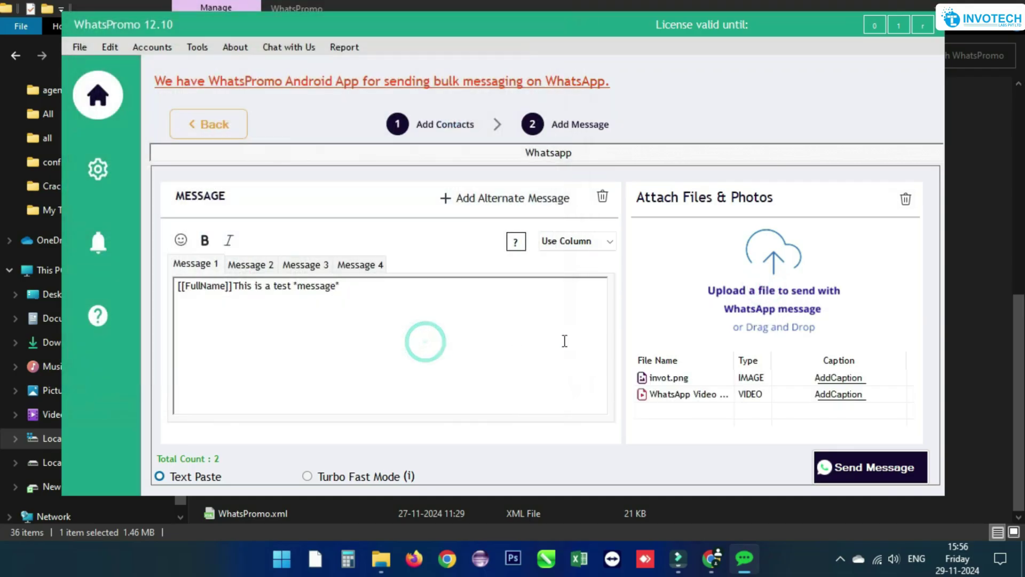
# - Give the invot.png attachment the caption 'Caption'
pyautogui.click(842, 379)
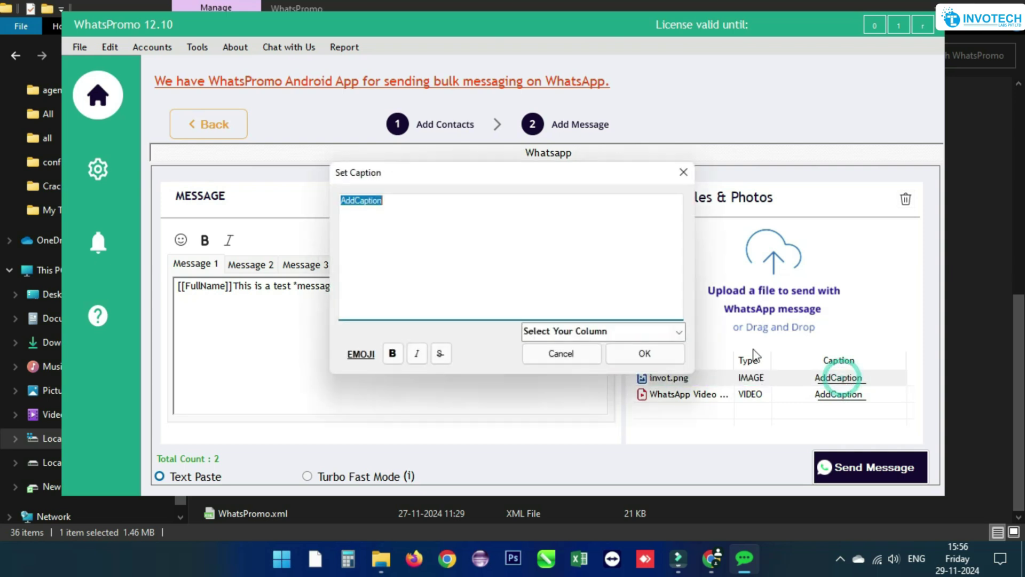
pyautogui.click(661, 329)
pyautogui.click(679, 332)
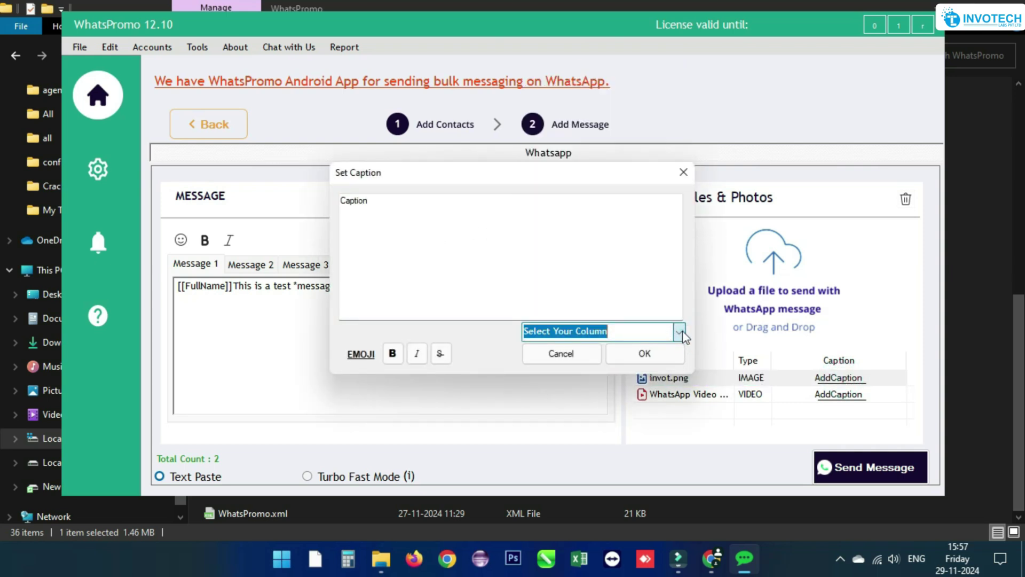
pyautogui.click(645, 353)
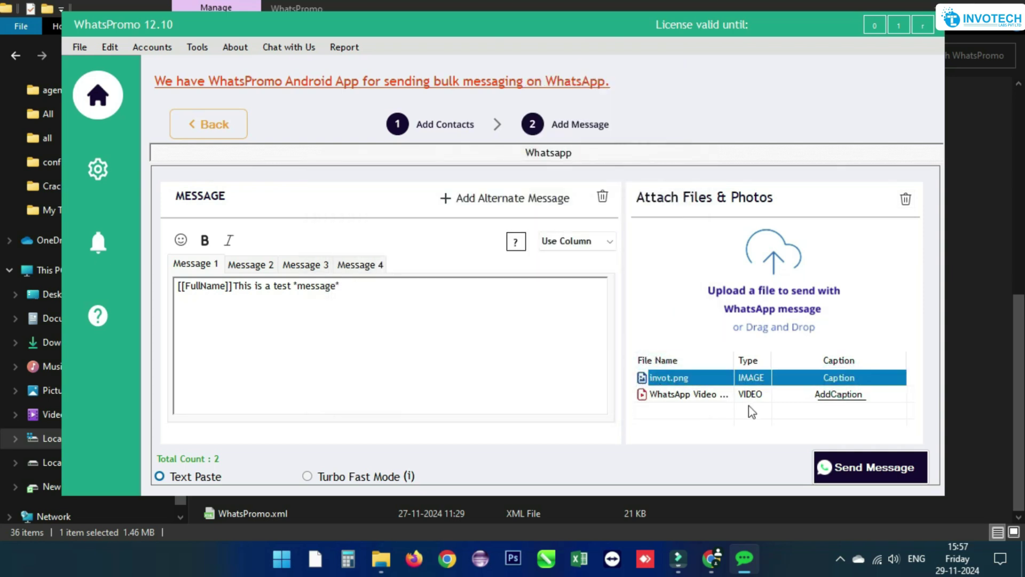
pyautogui.click(851, 470)
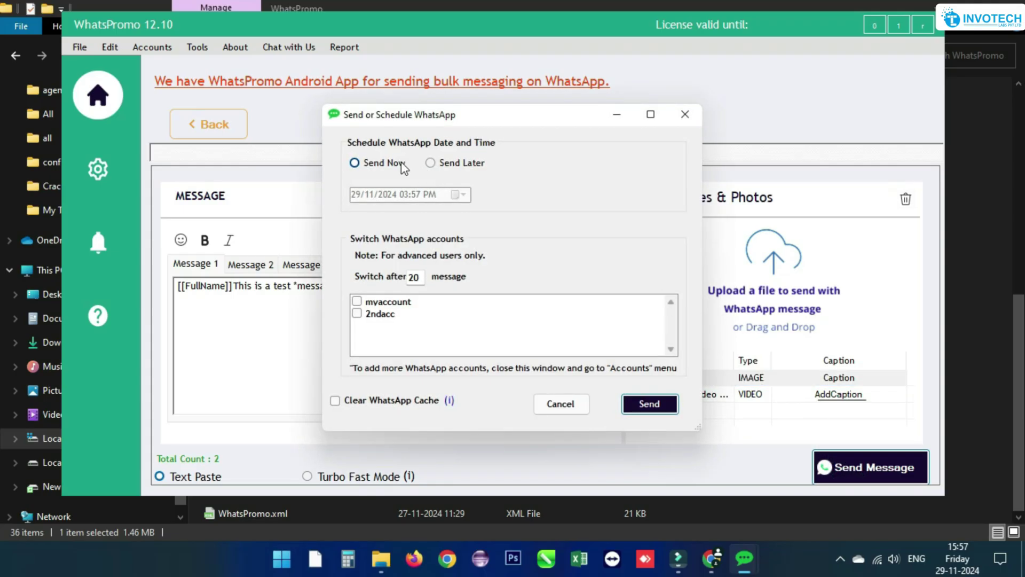
# - Schedule for later today, switch accounts every 5 messages, use the first account with cache cleared, and send
pyautogui.click(431, 163)
pyautogui.click(459, 194)
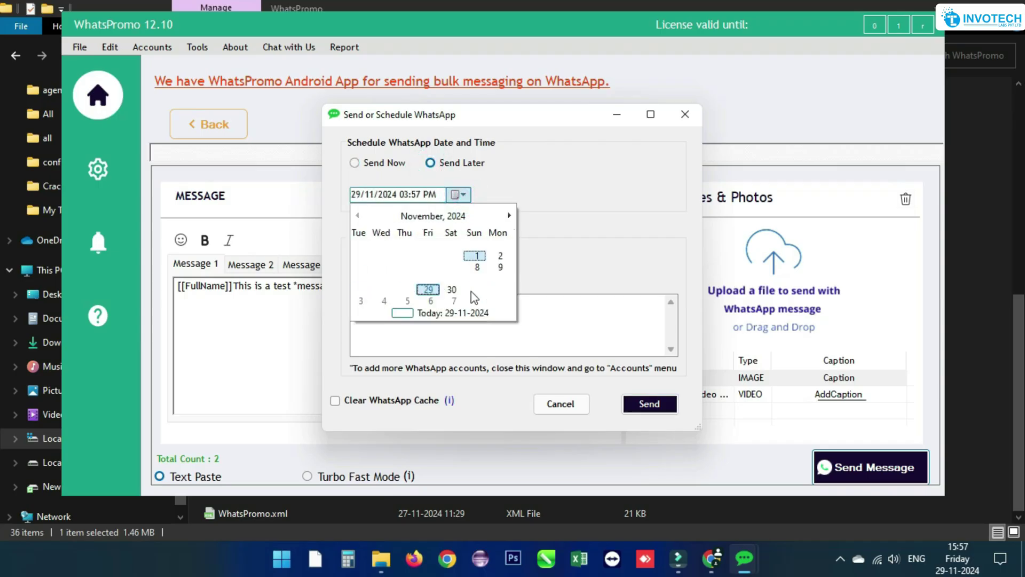
pyautogui.click(357, 162)
pyautogui.click(413, 276)
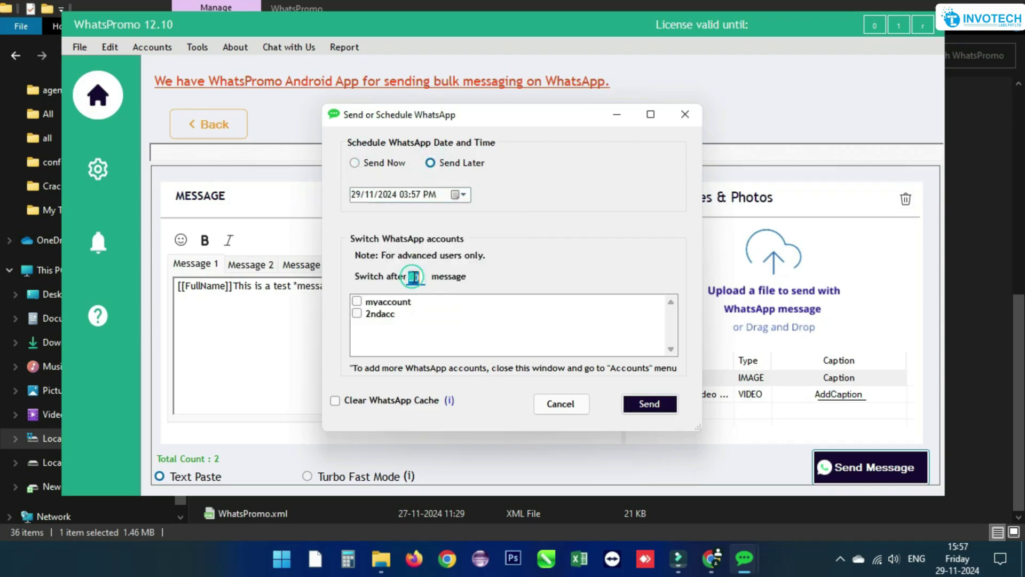
pyautogui.write('5')
pyautogui.click(357, 302)
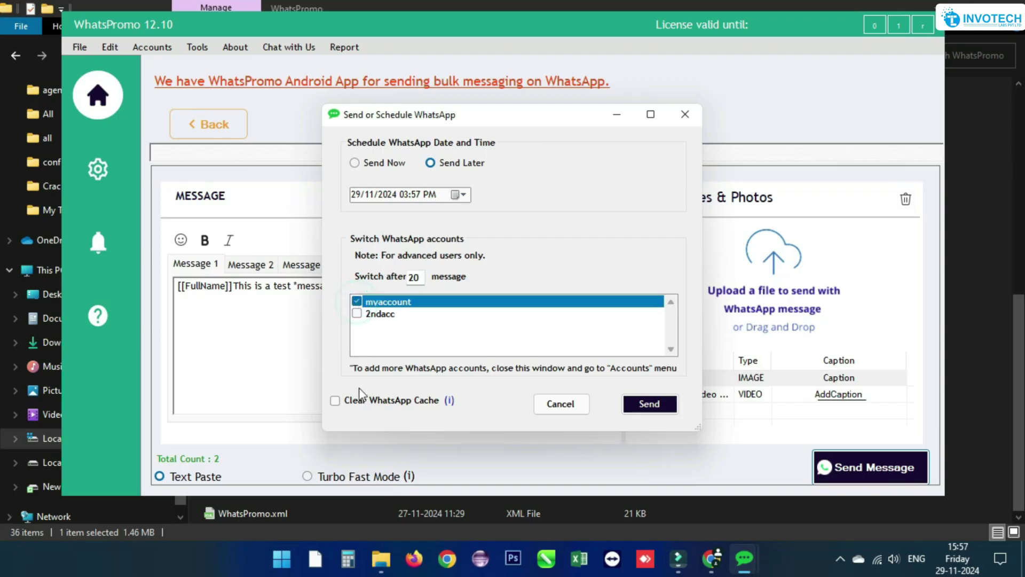
pyautogui.click(335, 402)
pyautogui.click(648, 404)
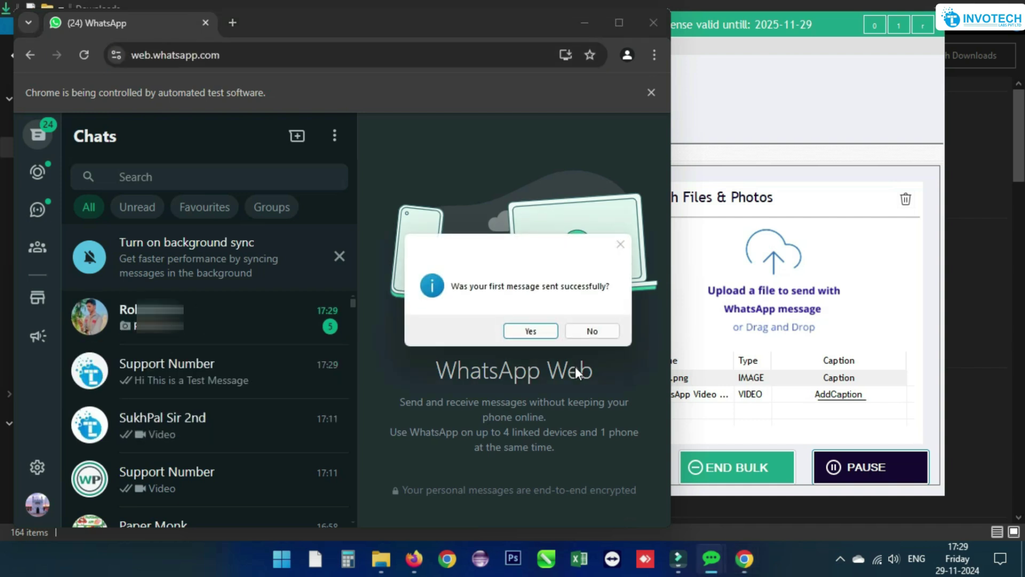
# - Answer Yes that the first campaign message was sent successfully
pyautogui.click(529, 332)
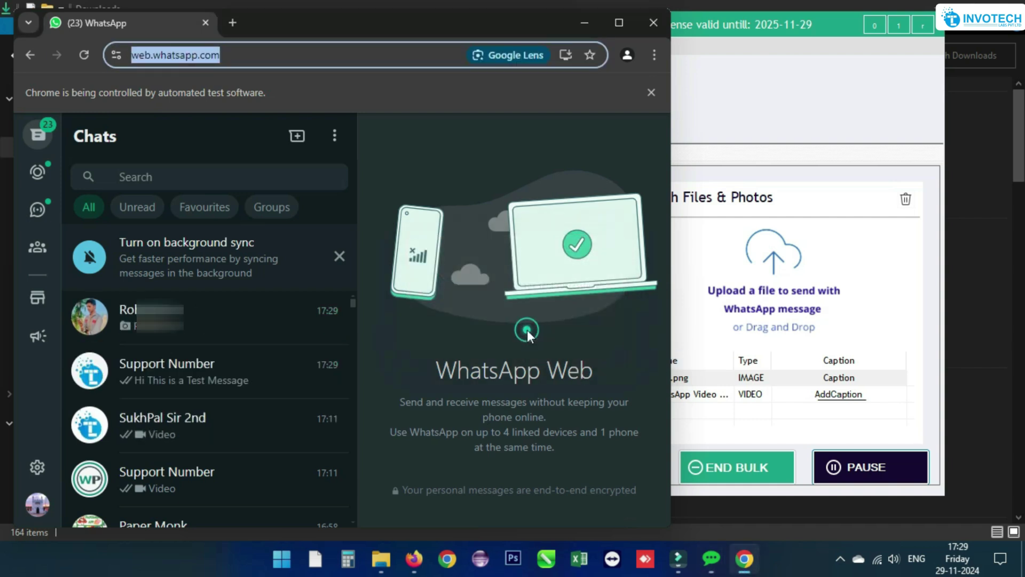